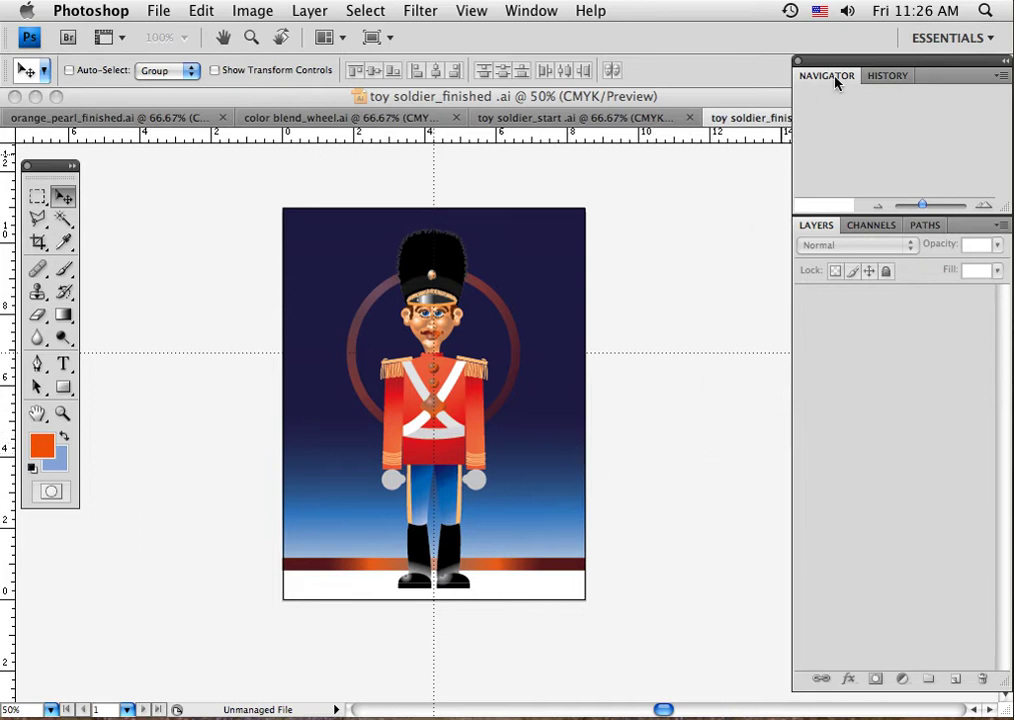
- Bring toy soldier_finished.ai to the front in Illustrator, leaving Photoshop
{"action": "key", "text": "super+Tab"}
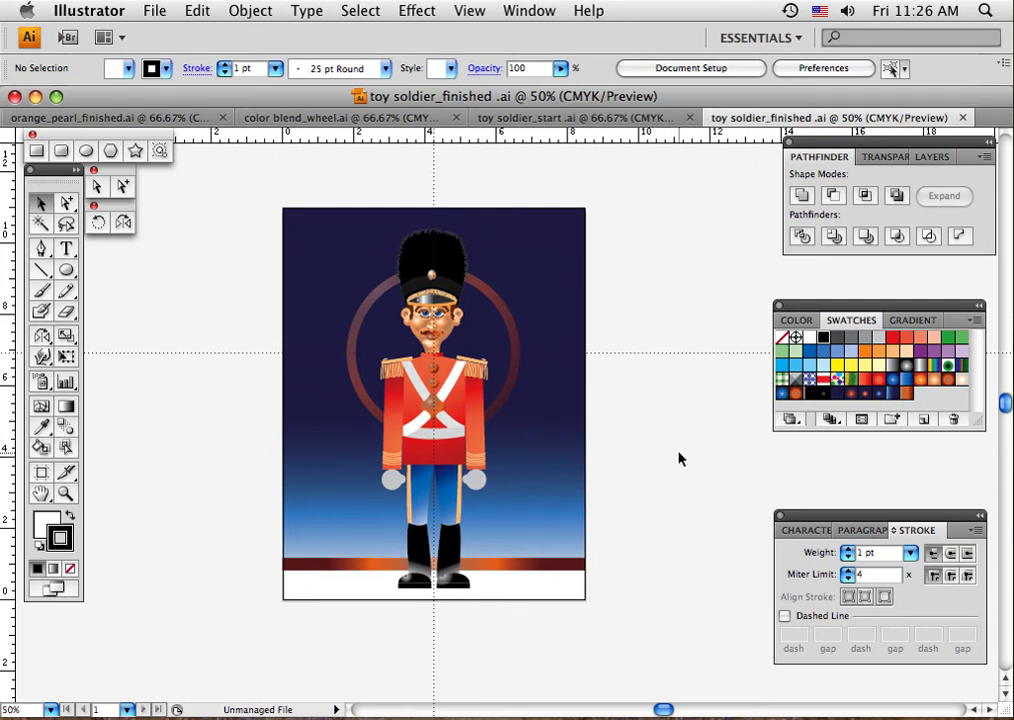
- Zoom the toy soldier_finished view from 50% to 66.67%
{"action": "key", "text": "super+equal"}
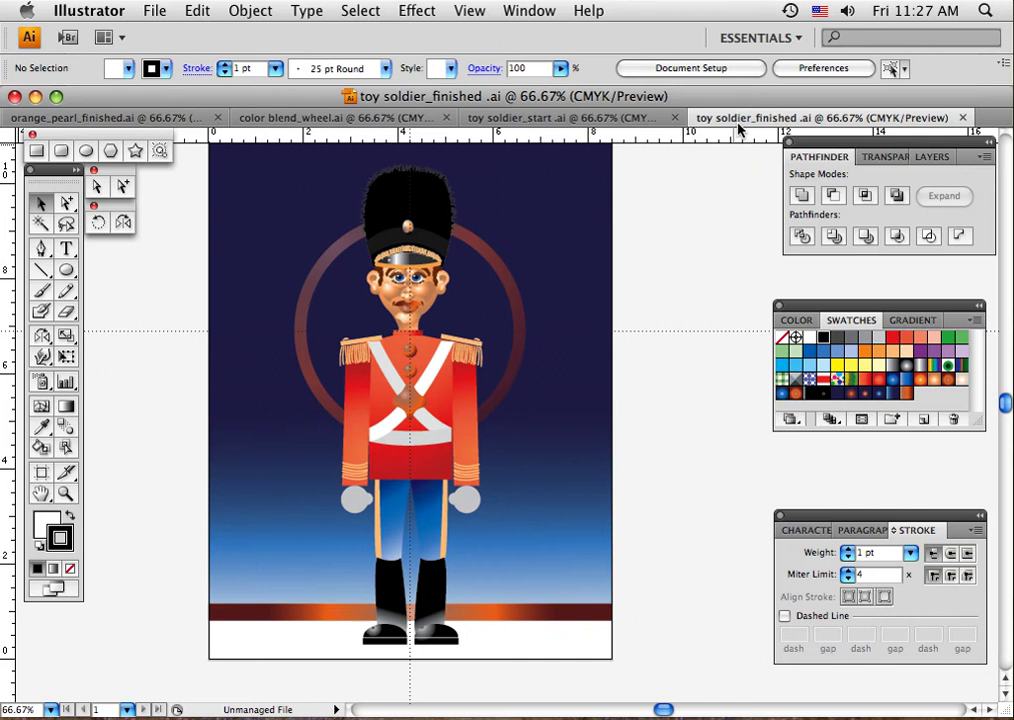
- Switch to toy soldier_start.ai and pan left to the gradient ring artwork beside the artboard
{"action": "left_click", "coordinate": [543, 118]}
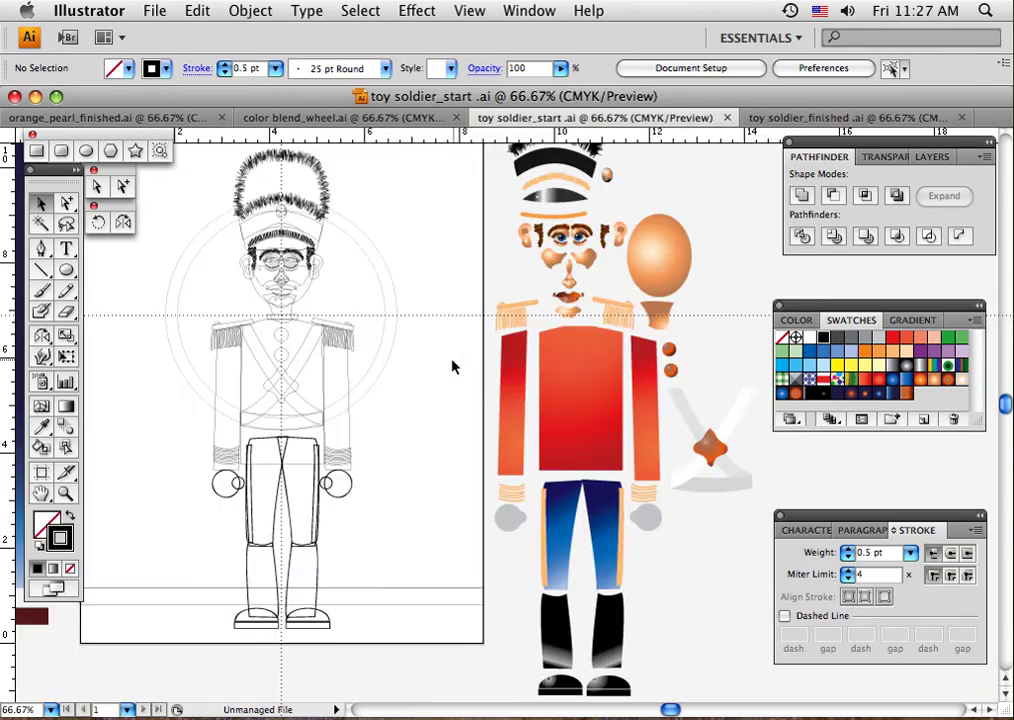
{"action": "key", "text": "space"}
{"action": "left_click_drag", "start_coordinate": [416, 373], "coordinate": [641, 381]}
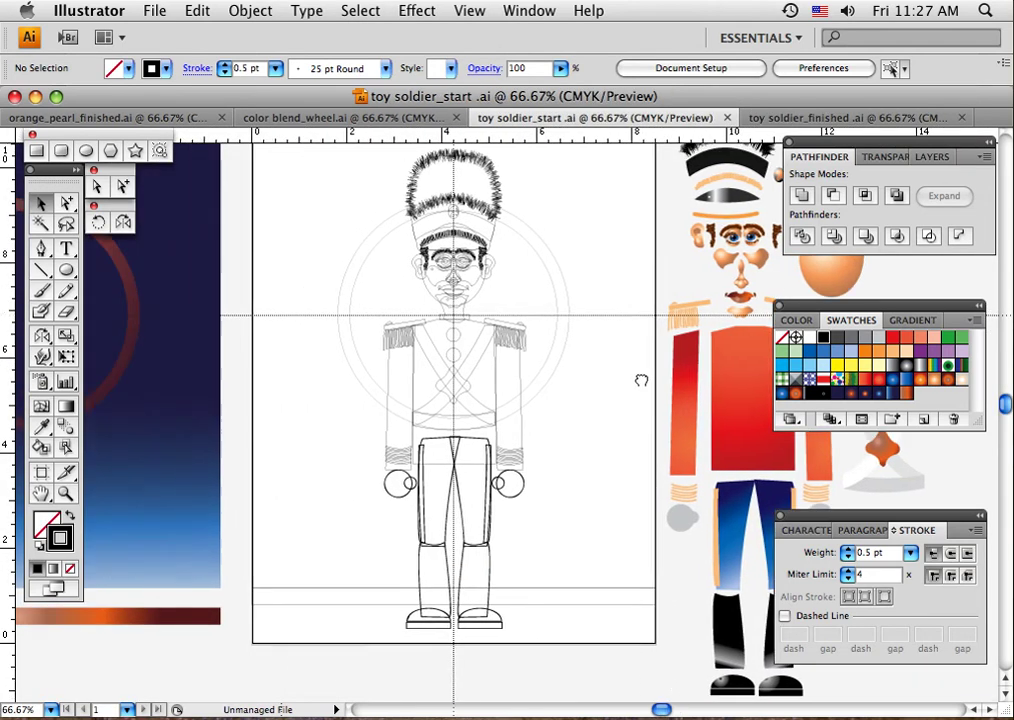
{"action": "left_click_drag", "start_coordinate": [390, 288], "coordinate": [607, 351]}
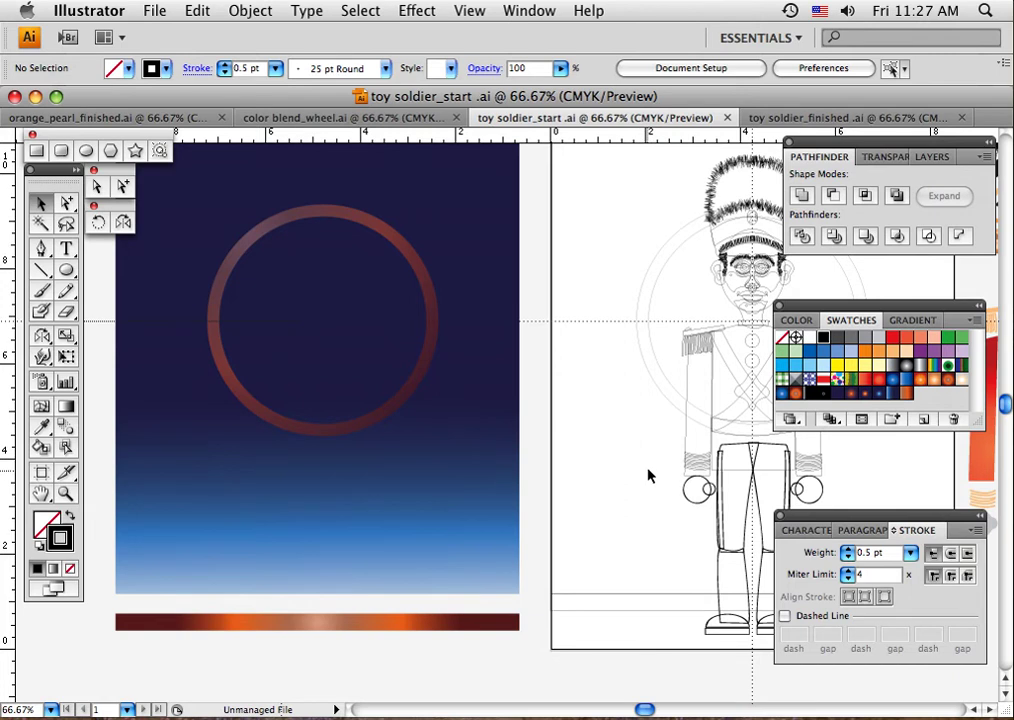
{"action": "left_click_drag", "start_coordinate": [661, 462], "coordinate": [353, 481]}
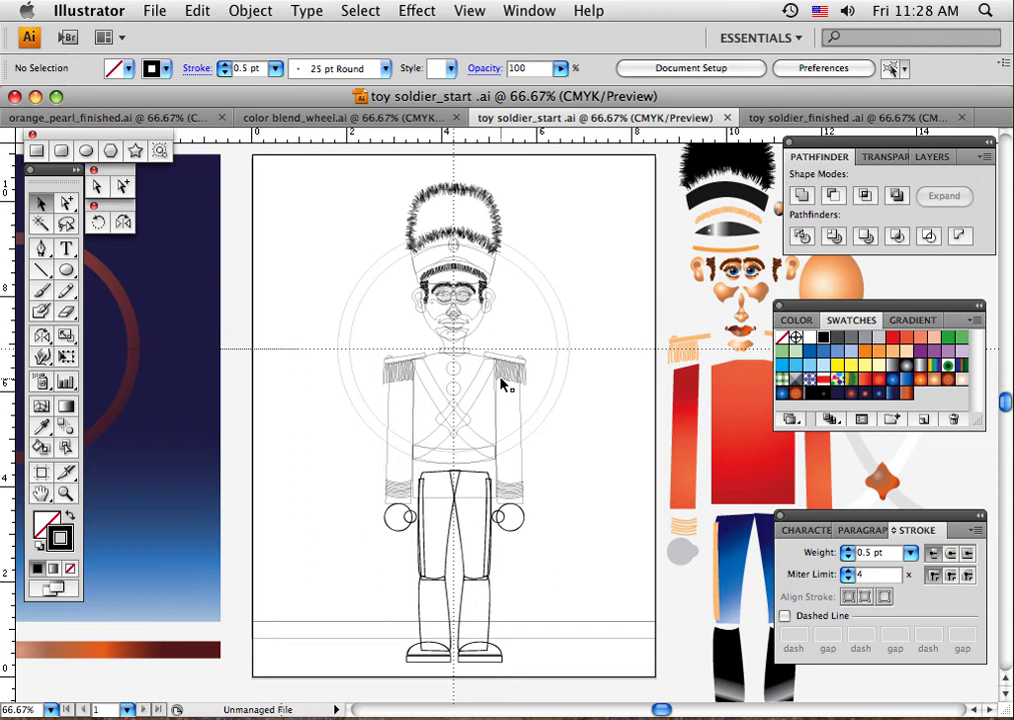
- Pan back to the line-art soldier and its loose gradient tunic, trousers, hat and head parts
{"action": "left_click_drag", "start_coordinate": [602, 396], "coordinate": [391, 395]}
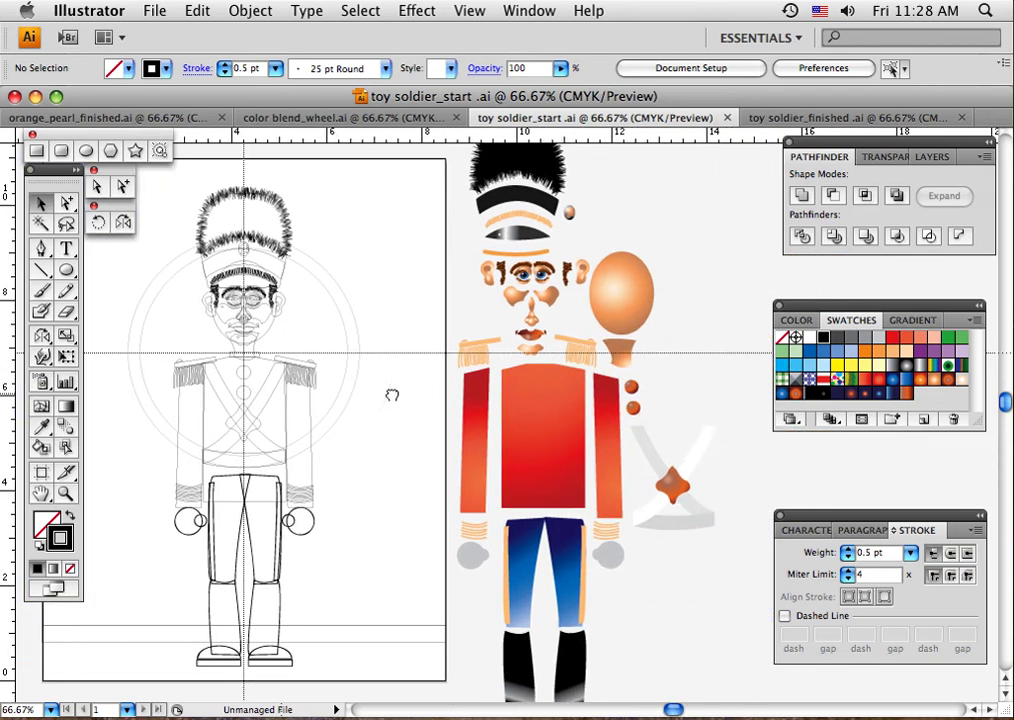
{"action": "left_click_drag", "start_coordinate": [396, 319], "coordinate": [385, 346]}
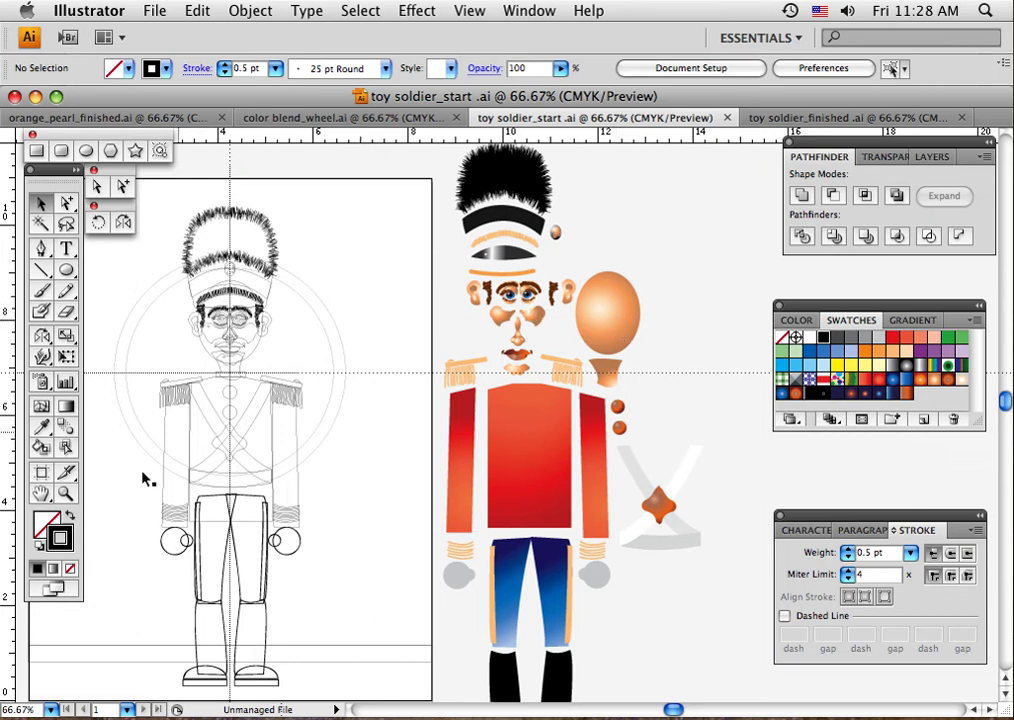
{"action": "left_click", "coordinate": [65, 494]}
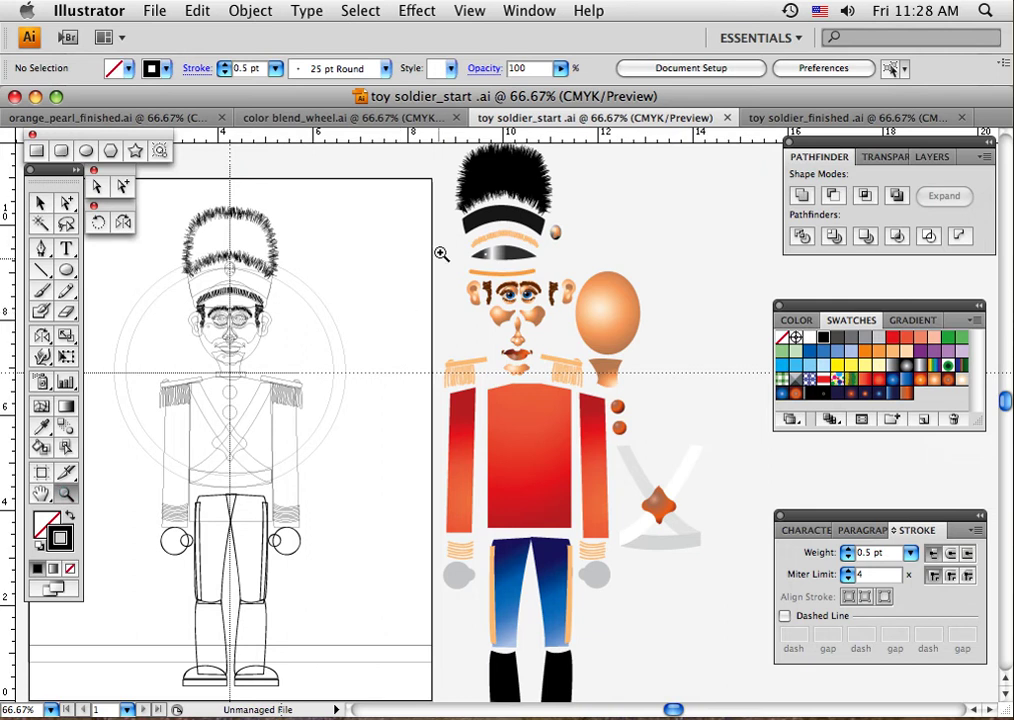
- Zoom in close on the separate head parts, briefly selecting then deselecting the eye group
{"action": "left_click_drag", "start_coordinate": [424, 224], "coordinate": [662, 434]}
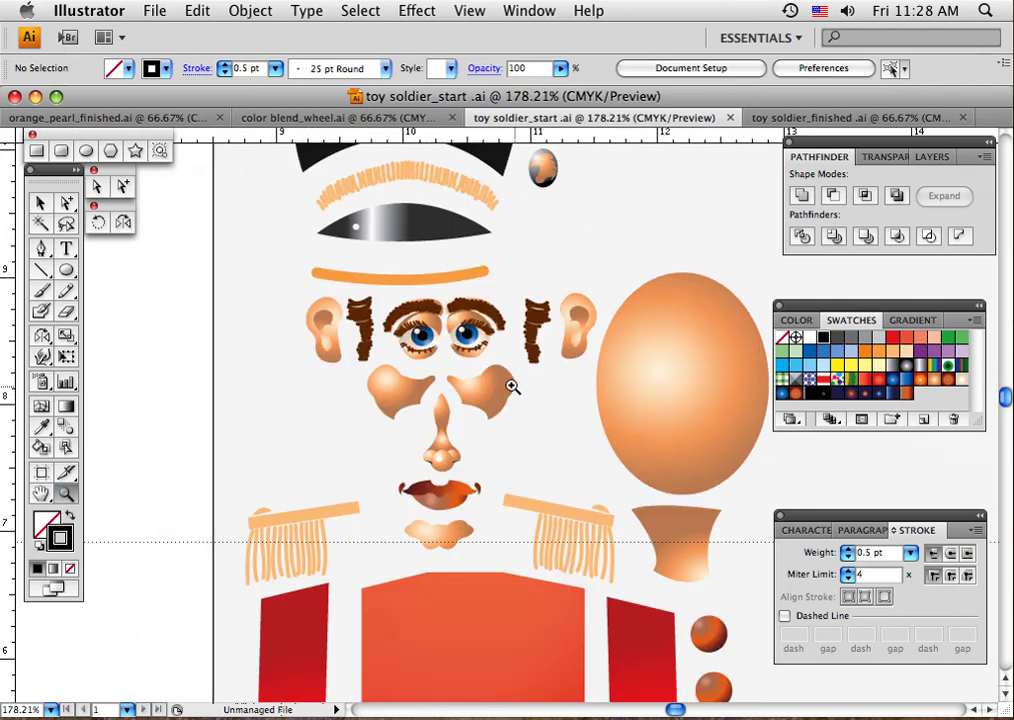
{"action": "left_click", "coordinate": [40, 203]}
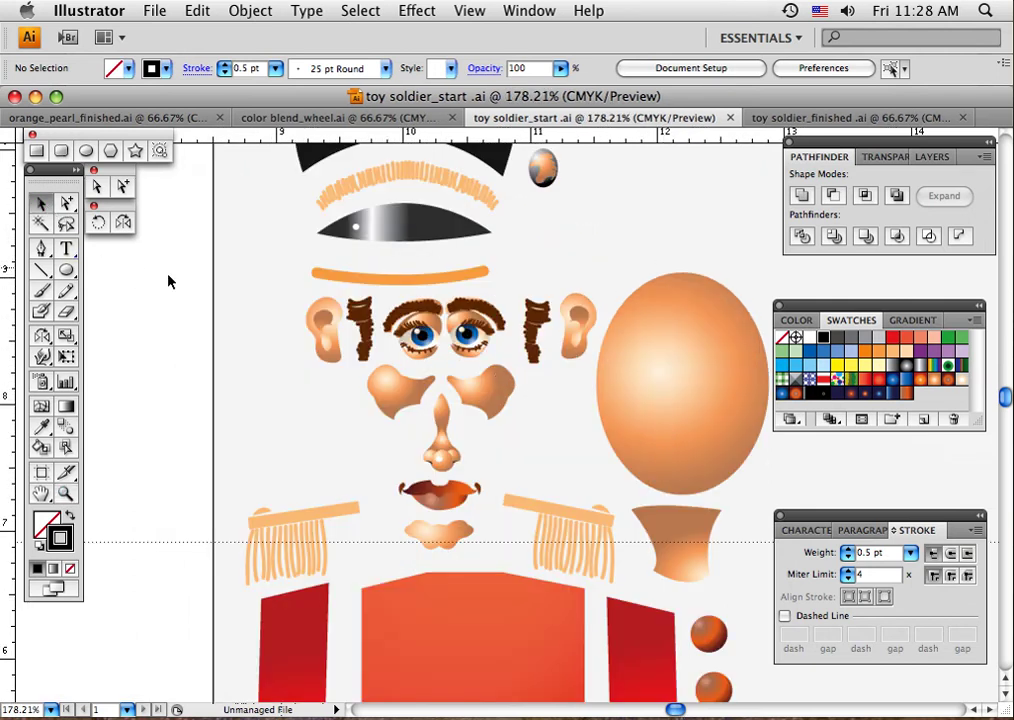
{"action": "left_click", "coordinate": [465, 330]}
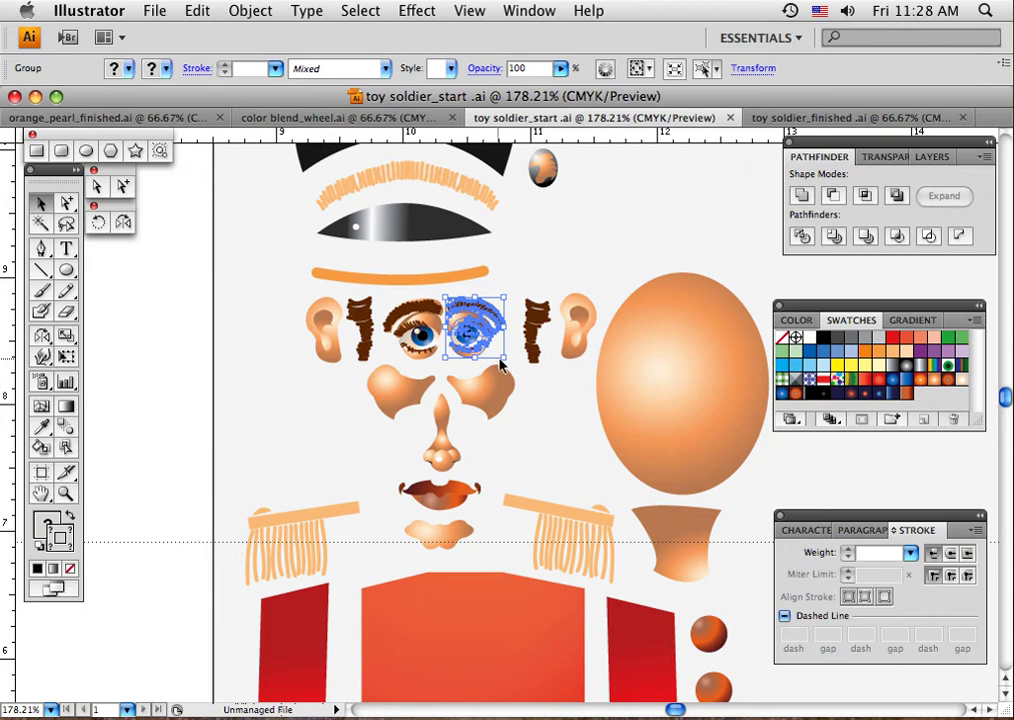
{"action": "left_click", "coordinate": [515, 355]}
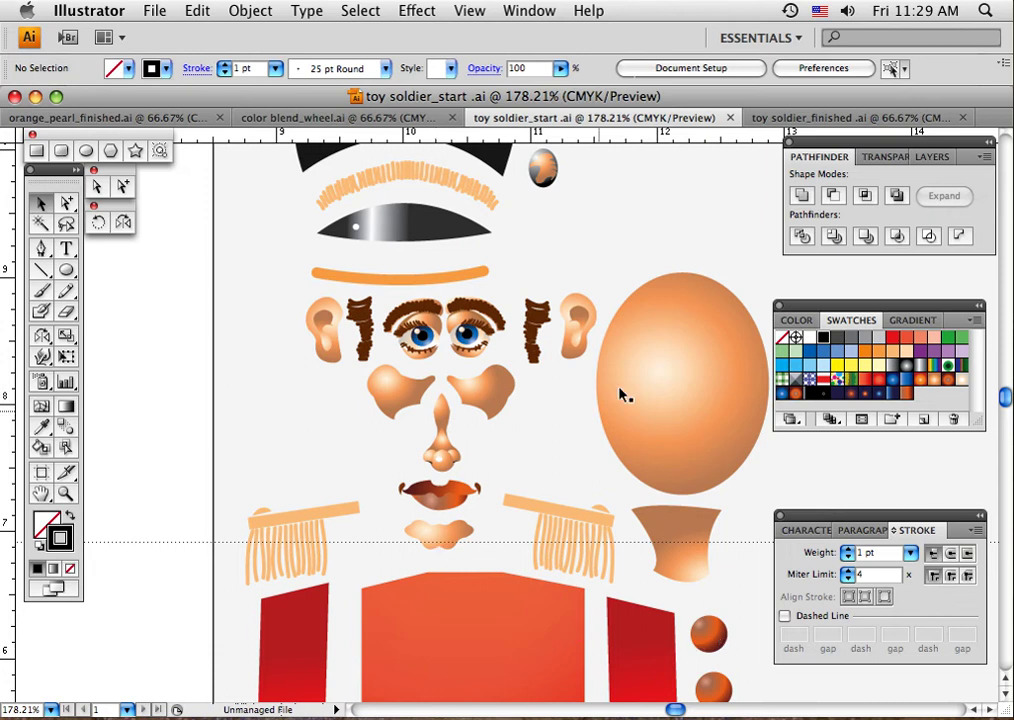
- Switch to toy soldier_finished.ai and zoom in close on the soldier's hat and face
{"action": "left_click", "coordinate": [760, 118]}
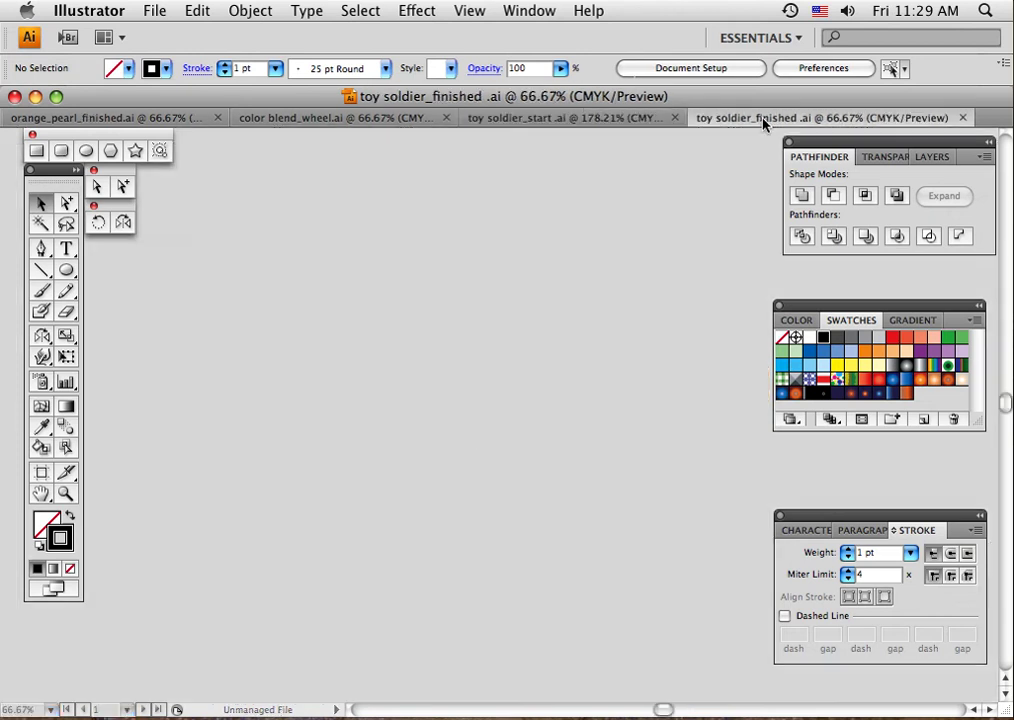
{"action": "key", "text": "z"}
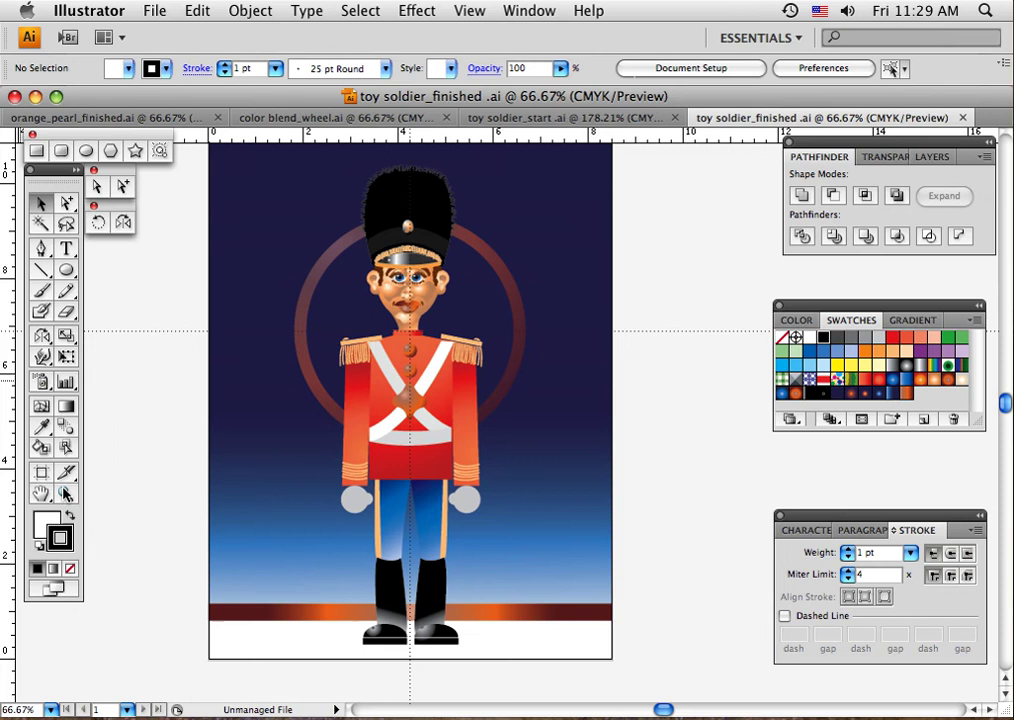
{"action": "left_click_drag", "start_coordinate": [329, 190], "coordinate": [503, 388]}
{"action": "left_click_drag", "start_coordinate": [356, 302], "coordinate": [621, 570]}
{"action": "left_click_drag", "start_coordinate": [561, 407], "coordinate": [552, 493]}
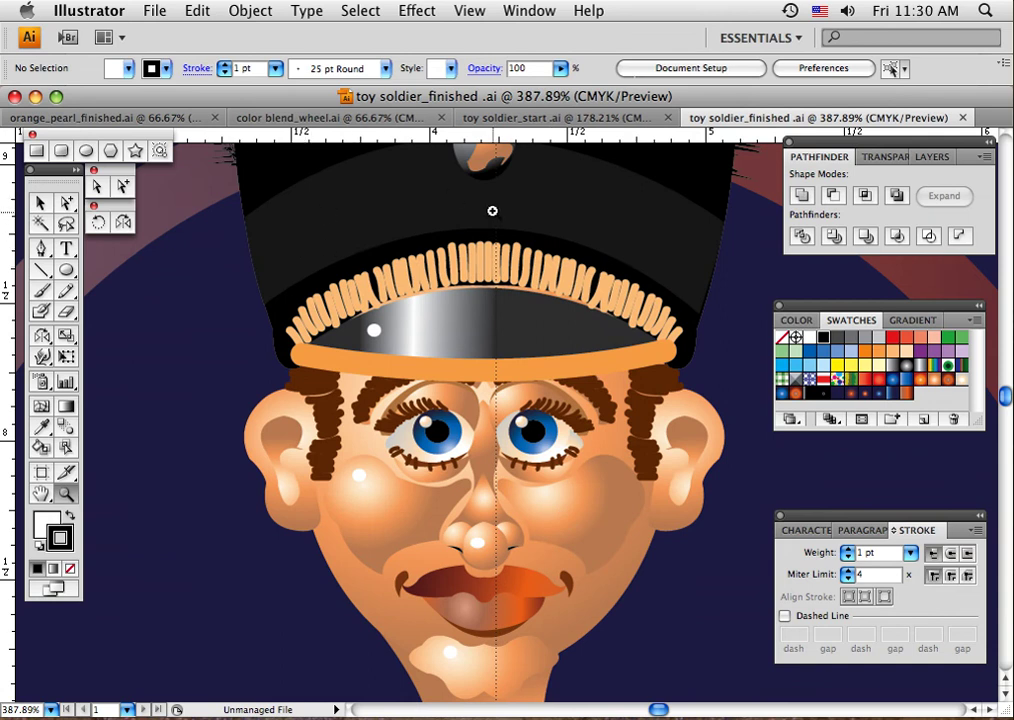
- Pan to the hat fringe and Direct Select one orange fringe strand
{"action": "left_click_drag", "start_coordinate": [490, 257], "coordinate": [490, 380]}
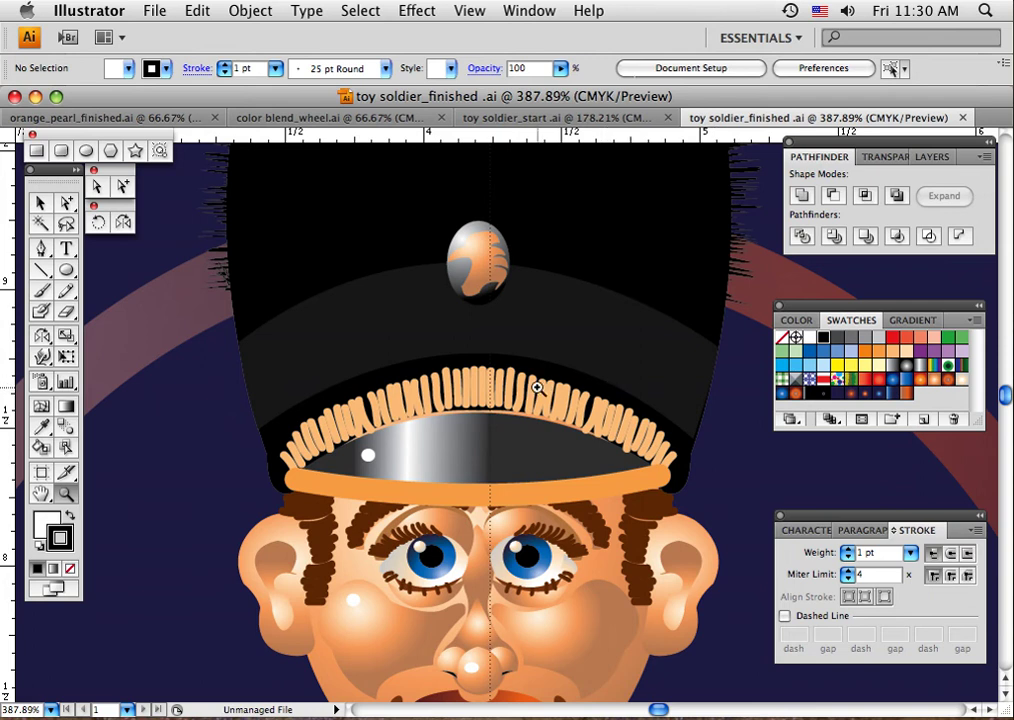
{"action": "left_click_drag", "start_coordinate": [524, 377], "coordinate": [521, 199]}
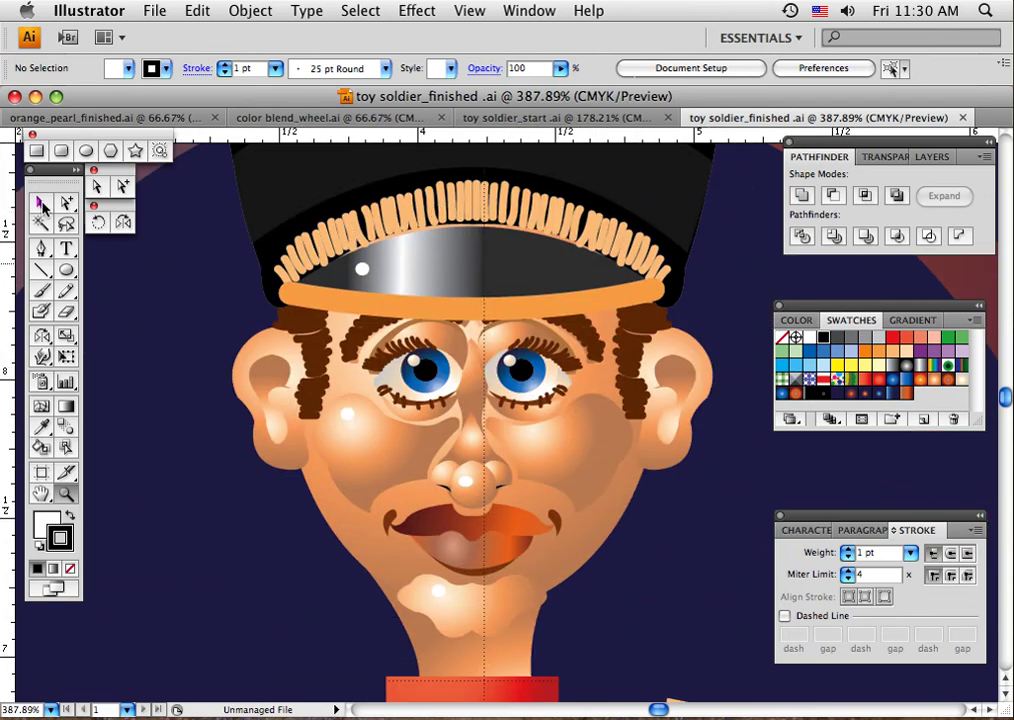
{"action": "left_click", "coordinate": [64, 203]}
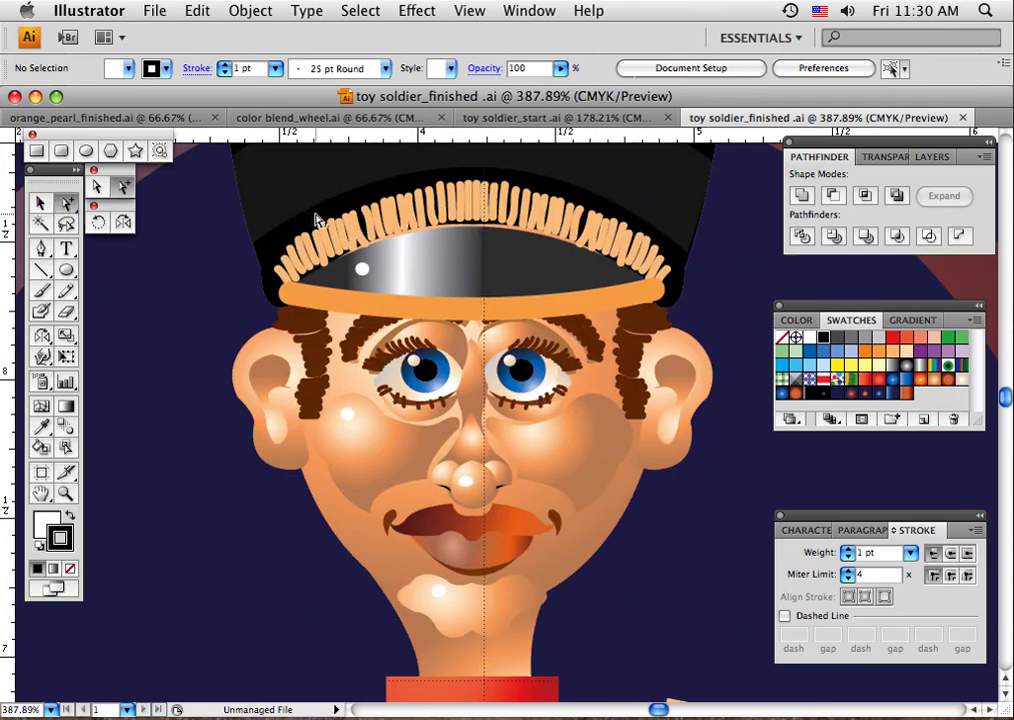
{"action": "left_click", "coordinate": [381, 233]}
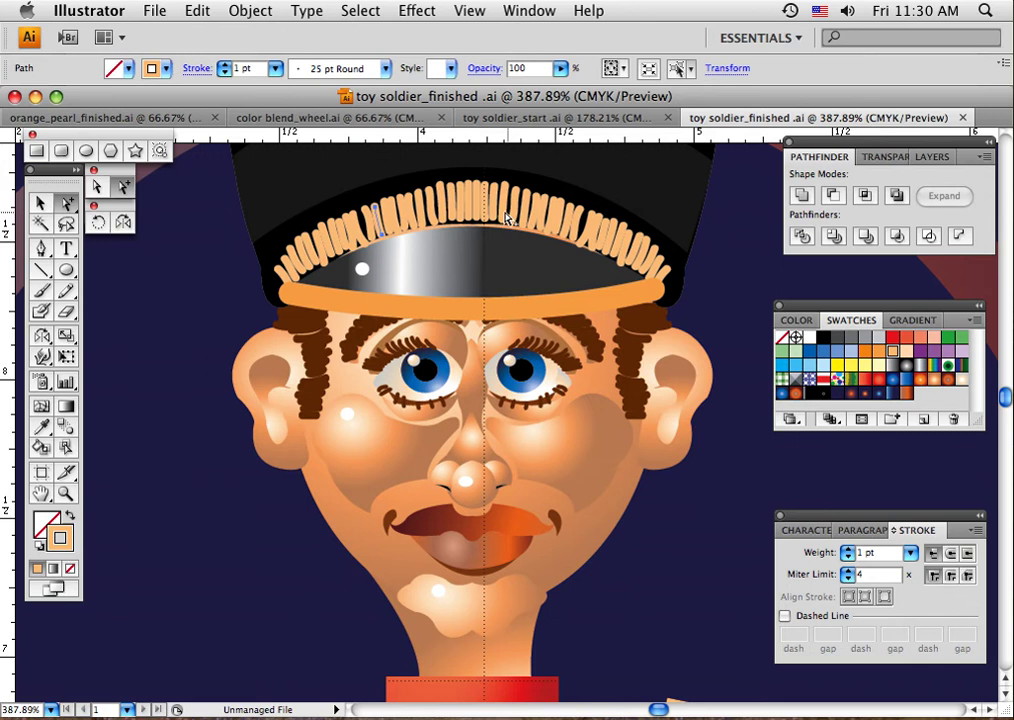
- Convert the selected fringe strand to a filled shape with Object > Path > Outline Stroke
{"action": "left_click", "coordinate": [251, 11]}
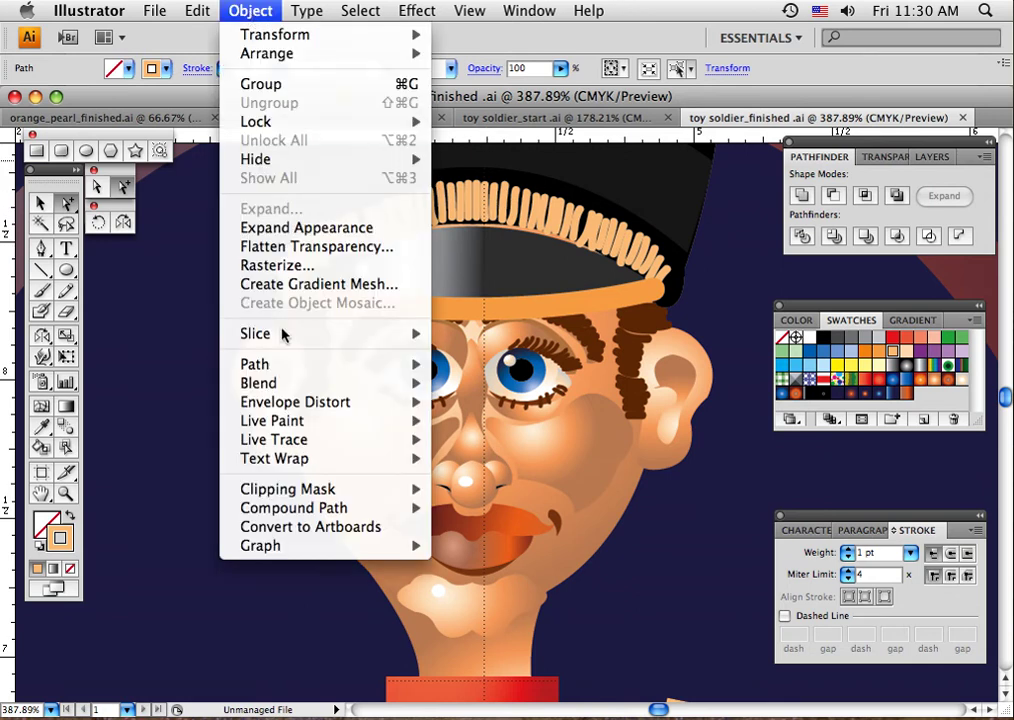
{"action": "mouse_move", "coordinate": [288, 364]}
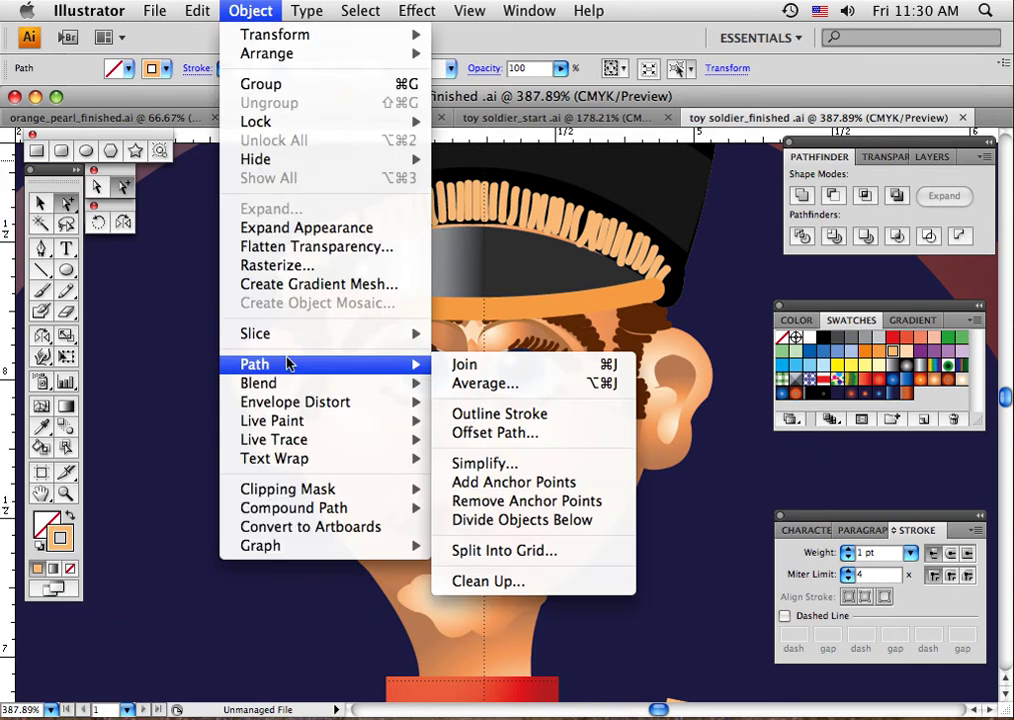
{"action": "left_click", "coordinate": [482, 414]}
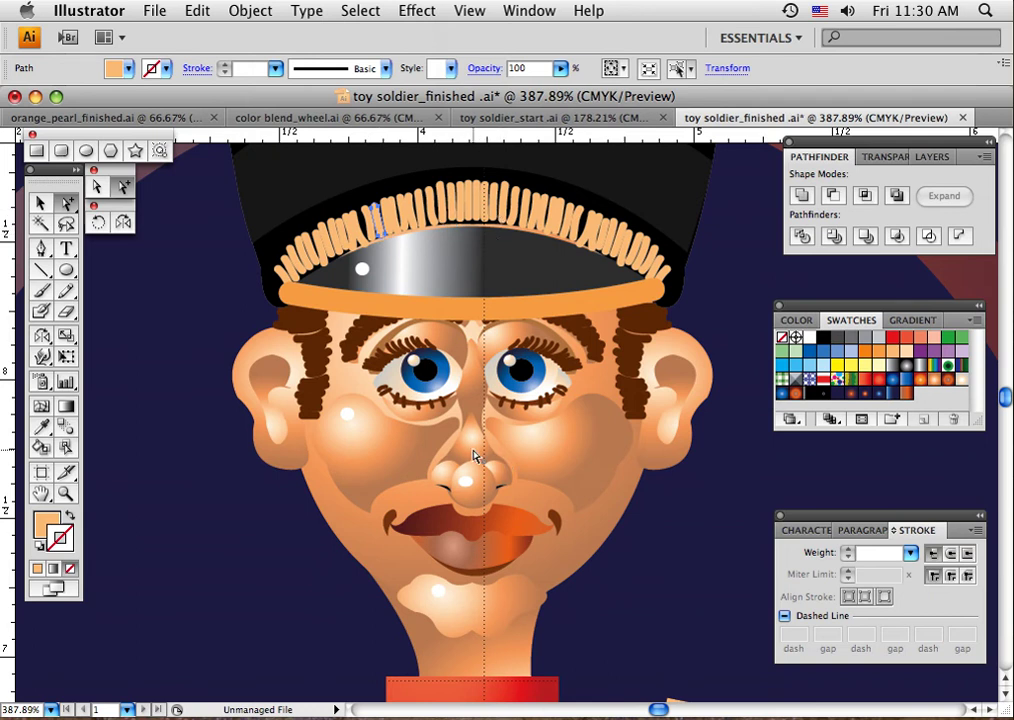
{"action": "left_click_drag", "start_coordinate": [281, 602], "coordinate": [455, 210]}
{"action": "left_click", "coordinate": [266, 455]}
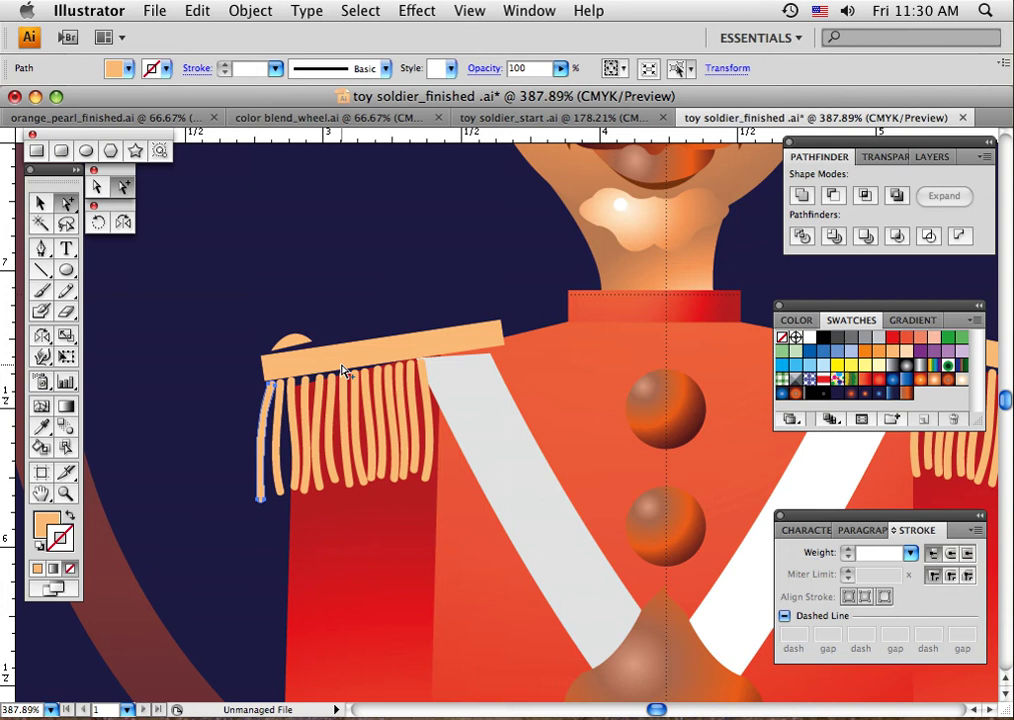
{"action": "left_click_drag", "start_coordinate": [475, 238], "coordinate": [355, 471]}
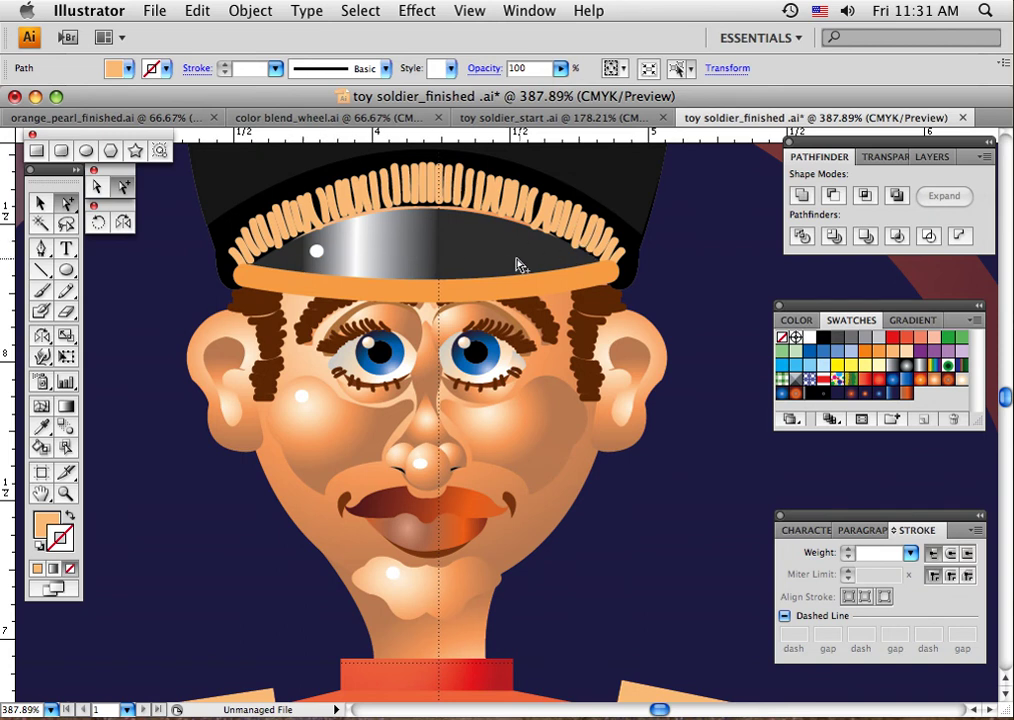
- Paint a short brown Paintbrush stroke down the left side of the soldier's hair
{"action": "left_click", "coordinate": [255, 283]}
{"action": "key", "text": "x"}
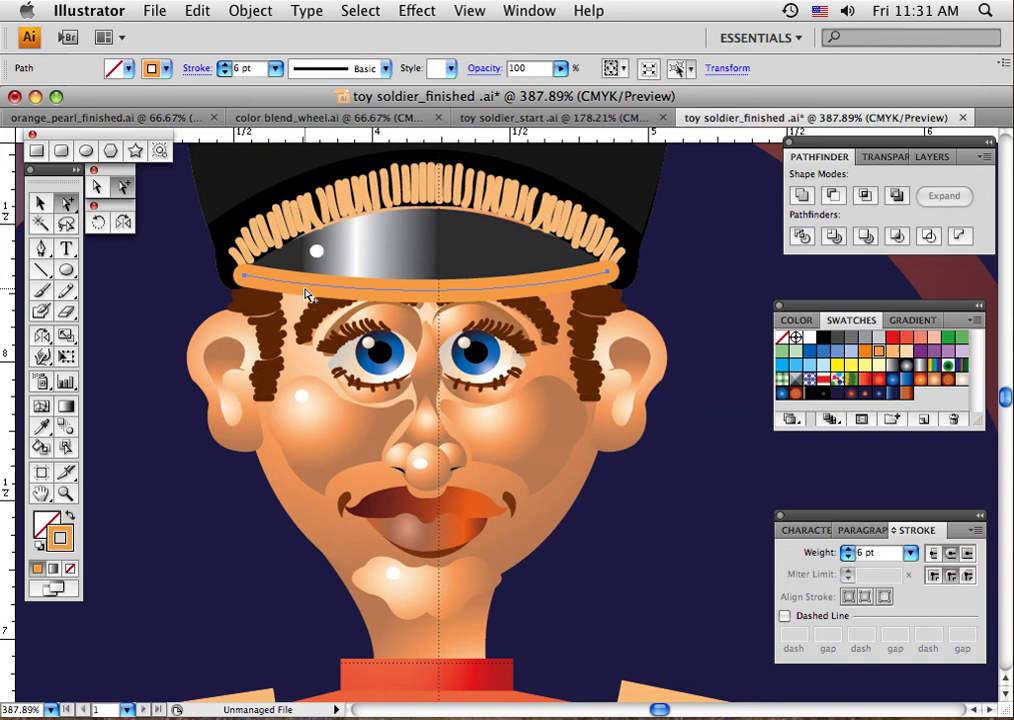
{"action": "left_click", "coordinate": [208, 287]}
{"action": "key", "text": "b"}
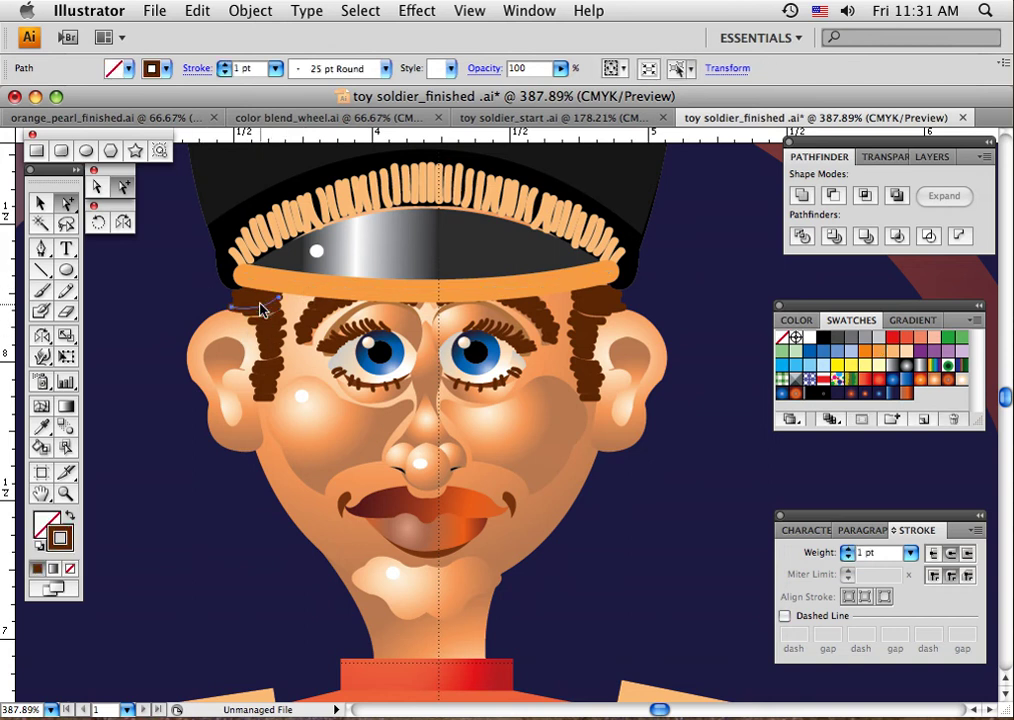
{"action": "left_click_drag", "start_coordinate": [260, 308], "coordinate": [280, 376]}
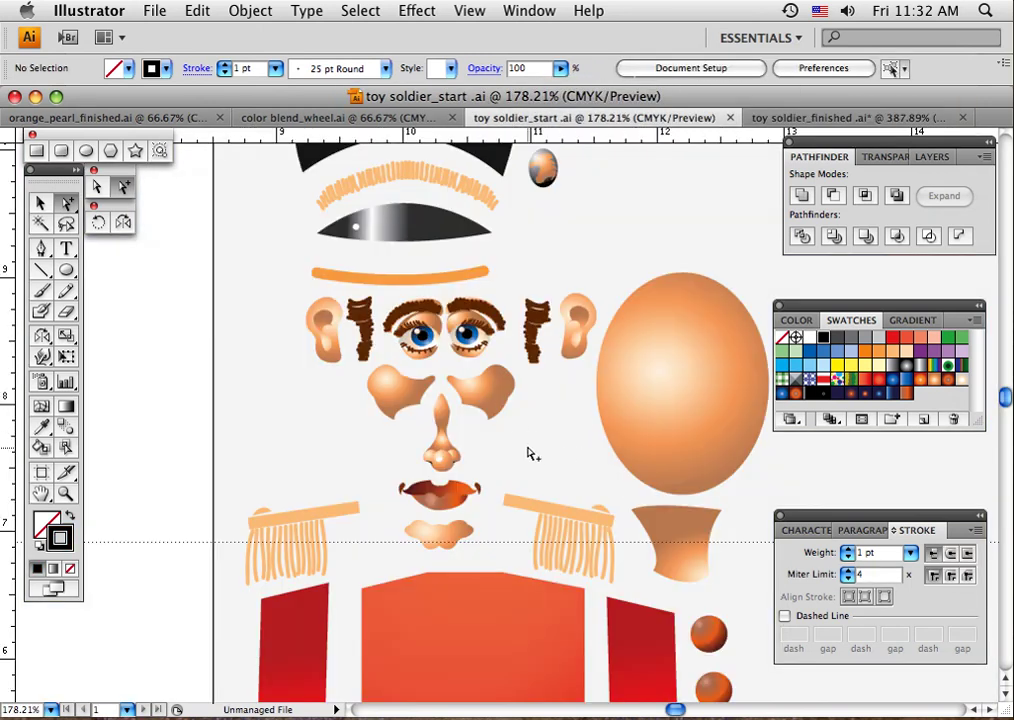
- Pan right to show the outline soldier beside the coloured face parts
{"action": "left_click_drag", "start_coordinate": [448, 421], "coordinate": [645, 414]}
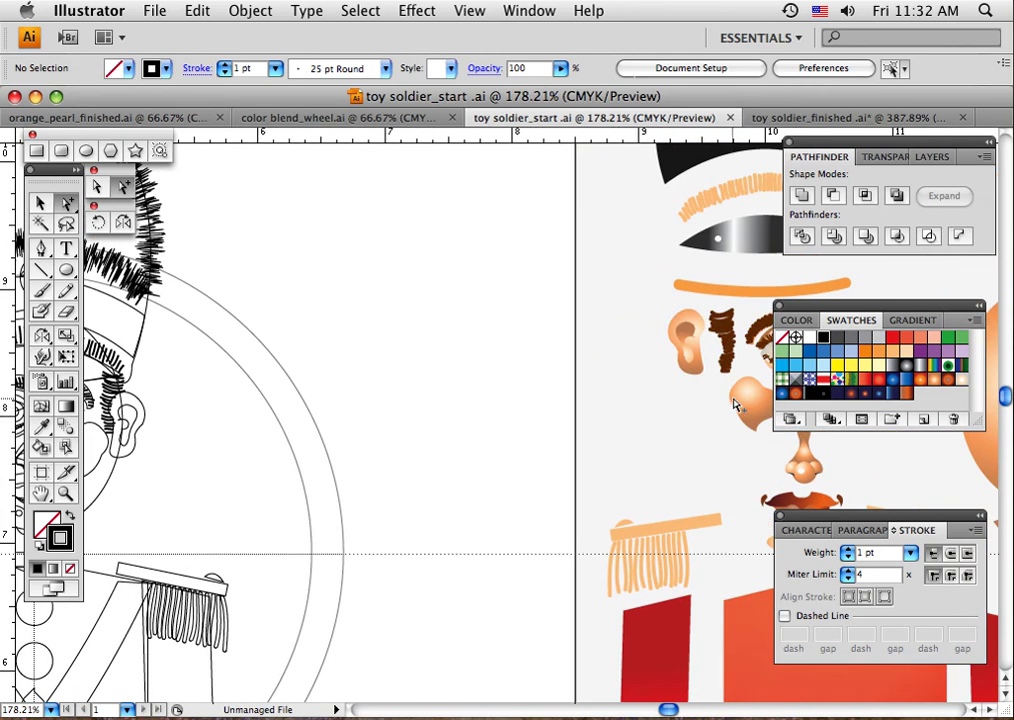
- Move an orange cheek piece onto the artboard just right of the outline soldier's head
{"action": "left_click", "coordinate": [740, 405]}
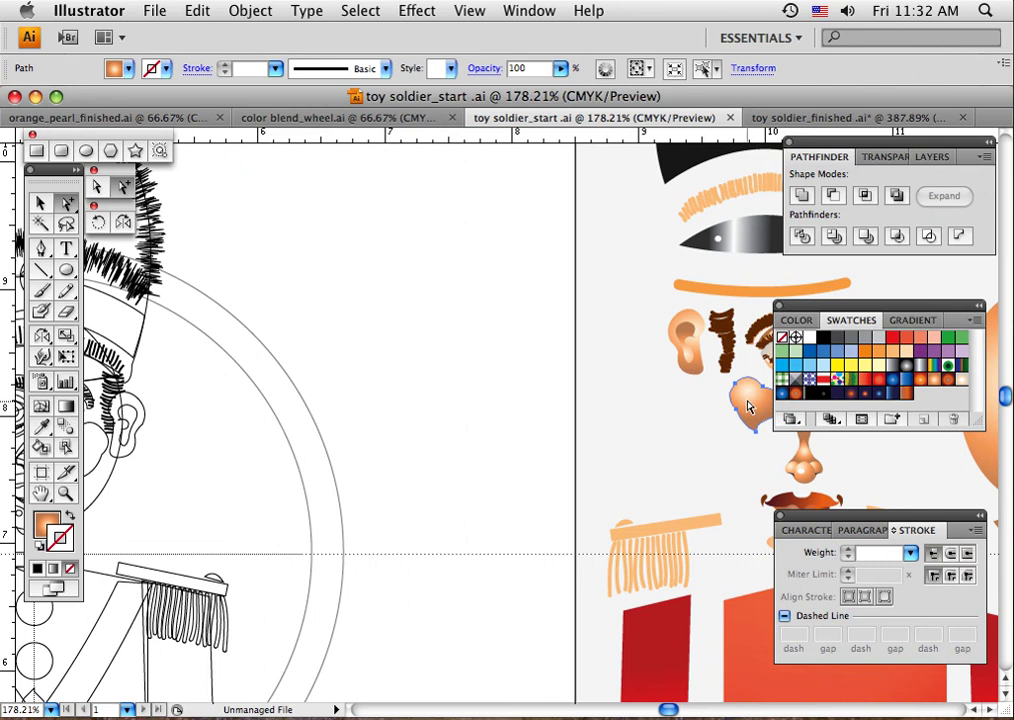
{"action": "left_click_drag", "start_coordinate": [747, 400], "coordinate": [280, 432]}
{"action": "mouse_move", "coordinate": [369, 471]}
{"action": "left_mouse_down"}
{"action": "mouse_move", "coordinate": [453, 455]}
{"action": "mouse_move", "coordinate": [603, 361]}
{"action": "left_mouse_up"}
{"action": "left_click_drag", "start_coordinate": [474, 389], "coordinate": [609, 344]}
{"action": "left_click_drag", "start_coordinate": [512, 378], "coordinate": [222, 369]}
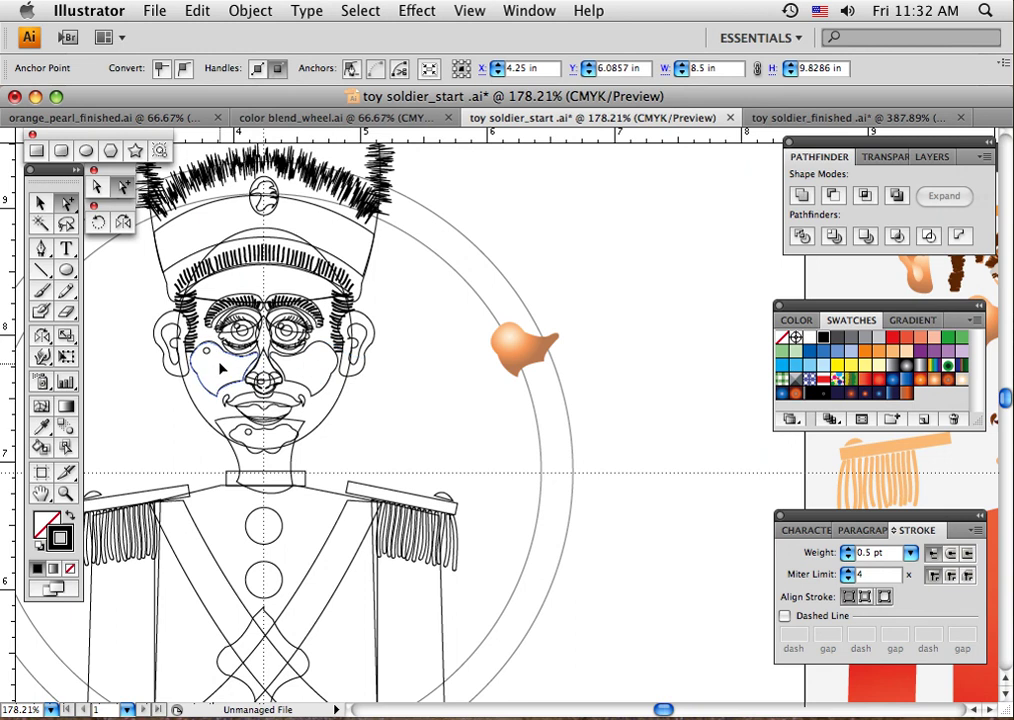
{"action": "left_click_drag", "start_coordinate": [222, 369], "coordinate": [612, 328]}
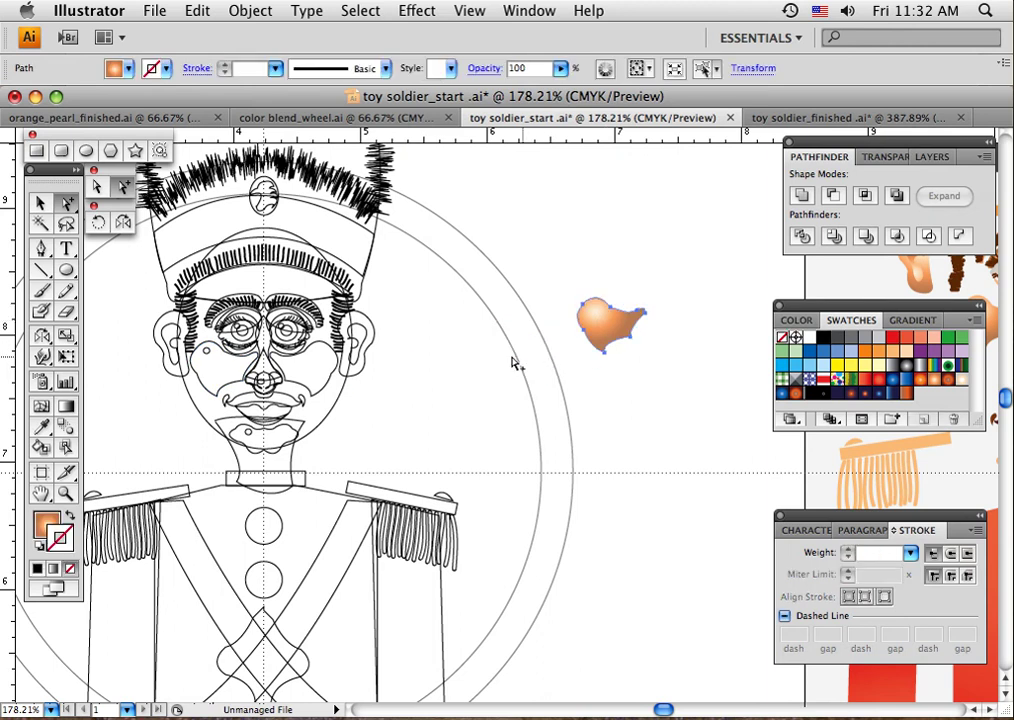
{"action": "left_click_drag", "start_coordinate": [667, 432], "coordinate": [475, 430]}
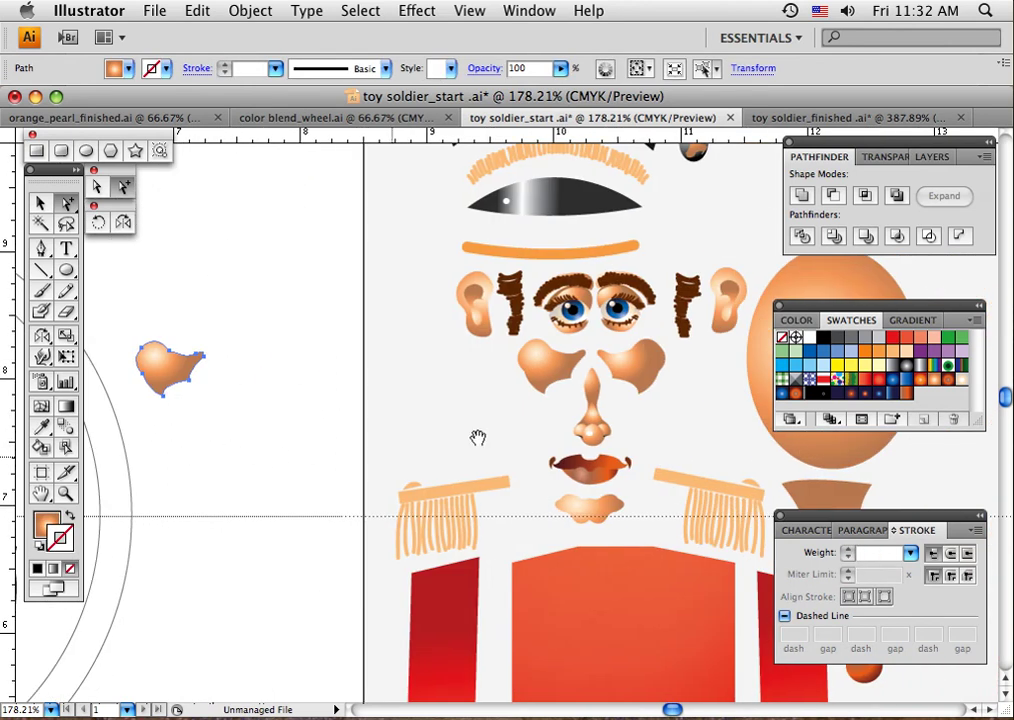
- Drag the orange gradient head oval from beside the toolbox onto the outline soldier's face
{"action": "left_click_drag", "start_coordinate": [663, 411], "coordinate": [547, 413]}
{"action": "left_click", "coordinate": [650, 399]}
{"action": "left_click_drag", "start_coordinate": [650, 399], "coordinate": [720, 389]}
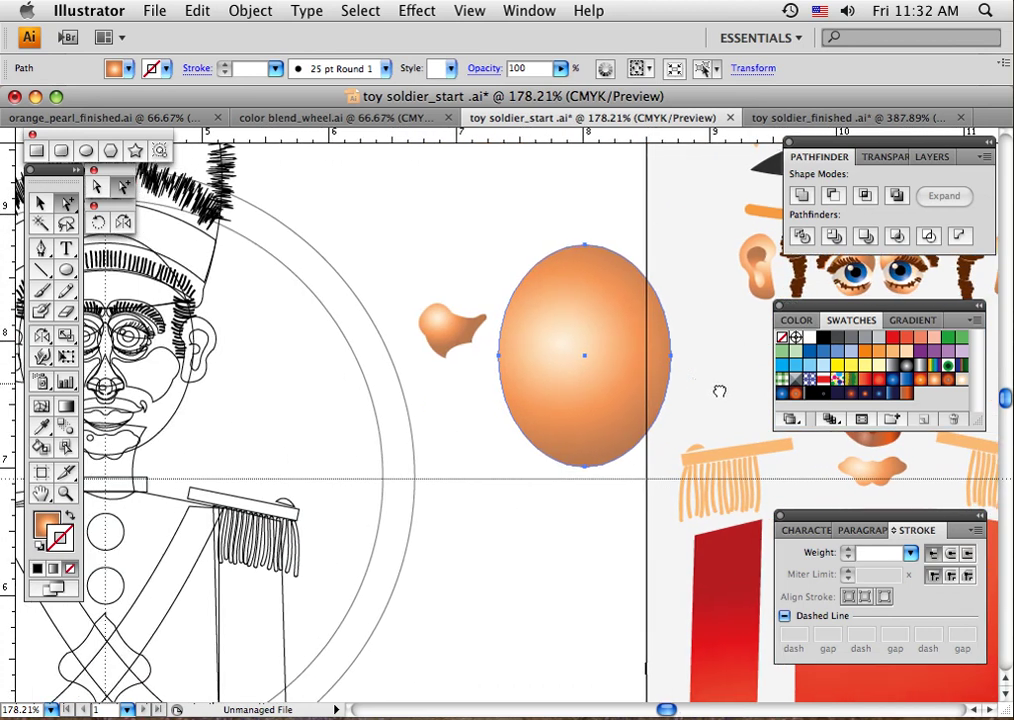
{"action": "left_click_drag", "start_coordinate": [574, 400], "coordinate": [655, 395]}
{"action": "left_click_drag", "start_coordinate": [594, 487], "coordinate": [684, 464]}
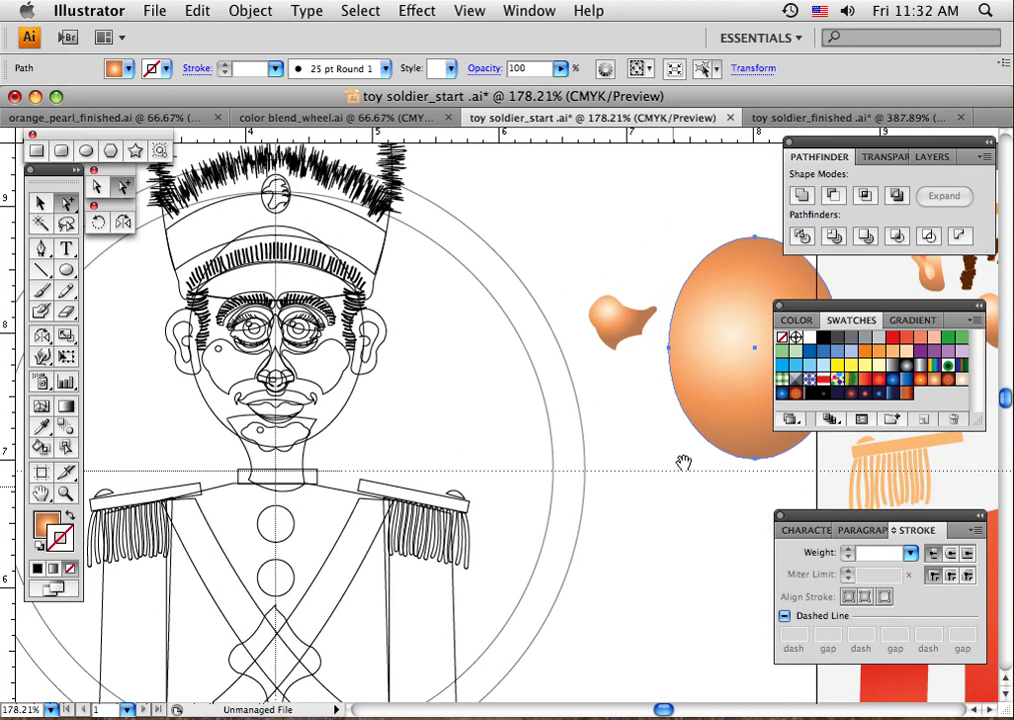
{"action": "left_click_drag", "start_coordinate": [726, 413], "coordinate": [253, 400]}
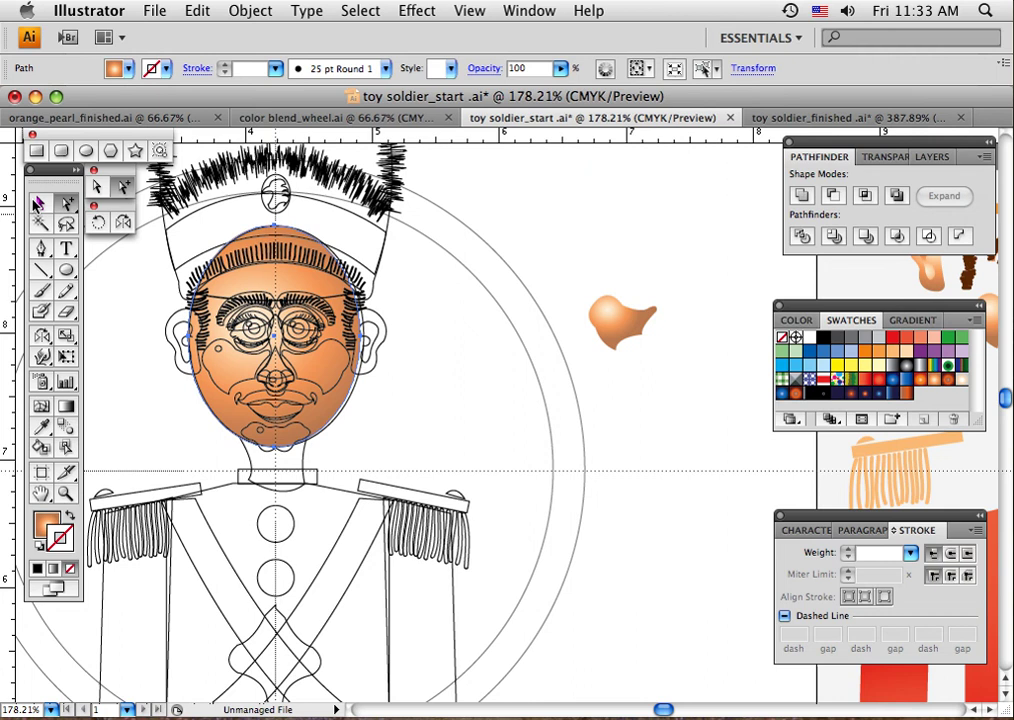
- With the Selection tool, select the right and left epaulette line art, then clear the selection
{"action": "left_click", "coordinate": [41, 202]}
{"action": "left_click", "coordinate": [395, 492]}
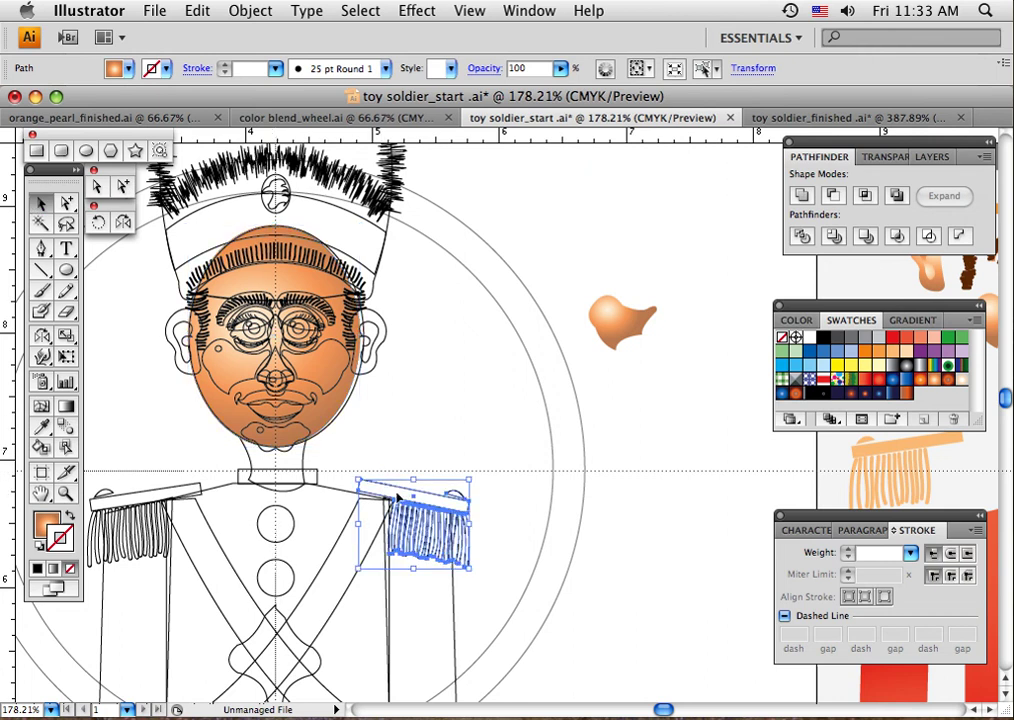
{"action": "left_click", "coordinate": [188, 520]}
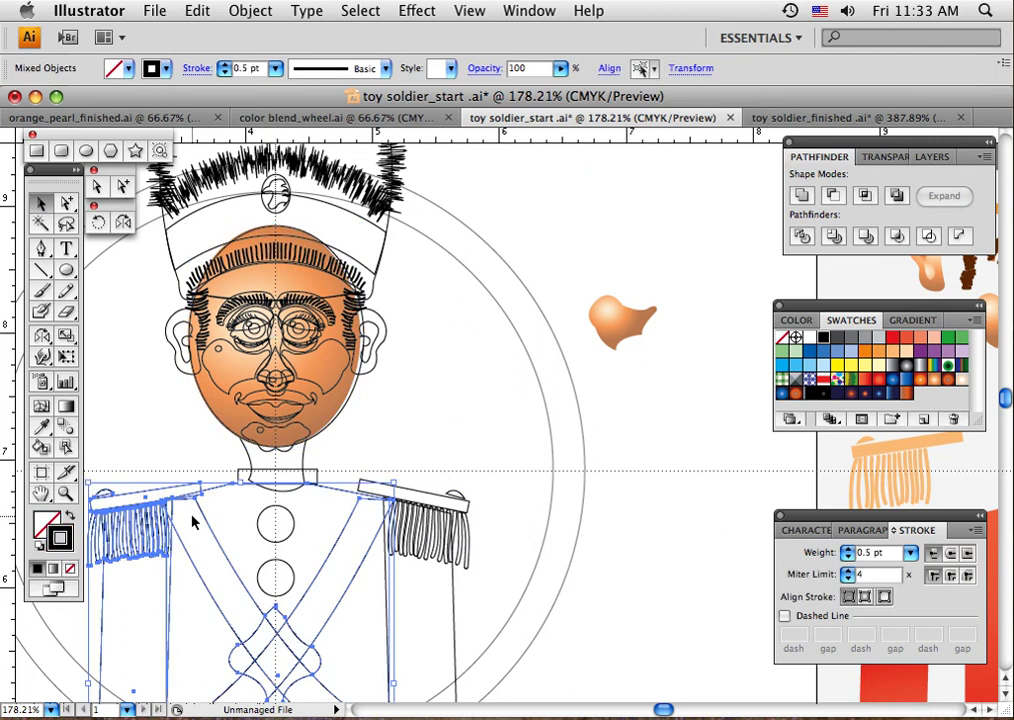
{"action": "left_click", "coordinate": [410, 405]}
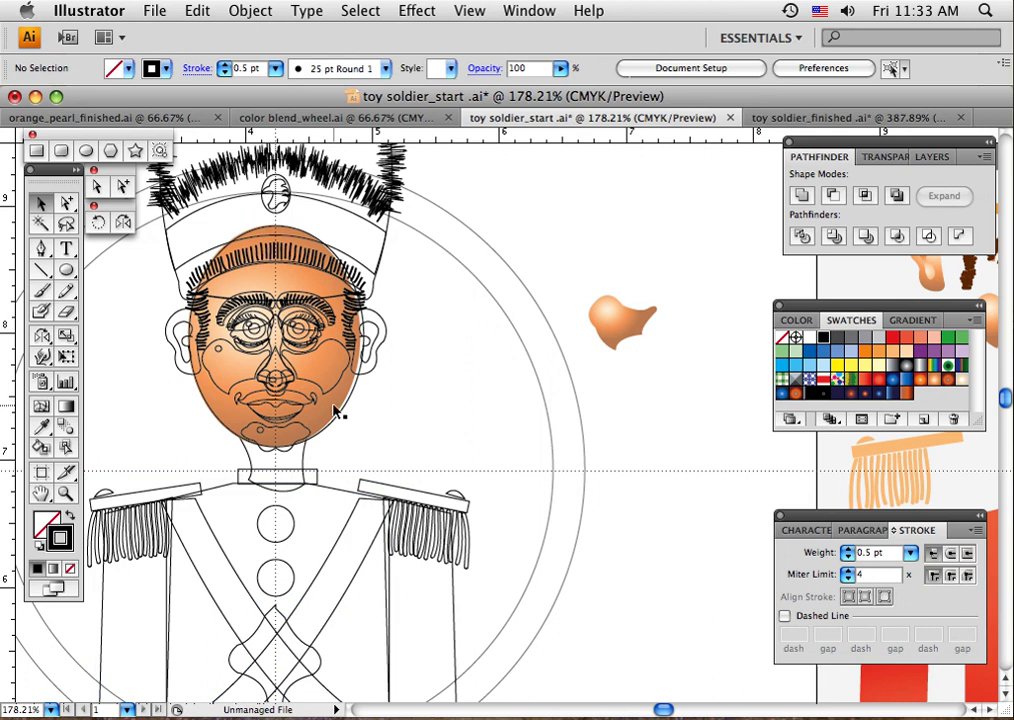
- Move the cheek piece and the head oval off the face to the soldier's right
{"action": "left_click_drag", "start_coordinate": [335, 412], "coordinate": [507, 440]}
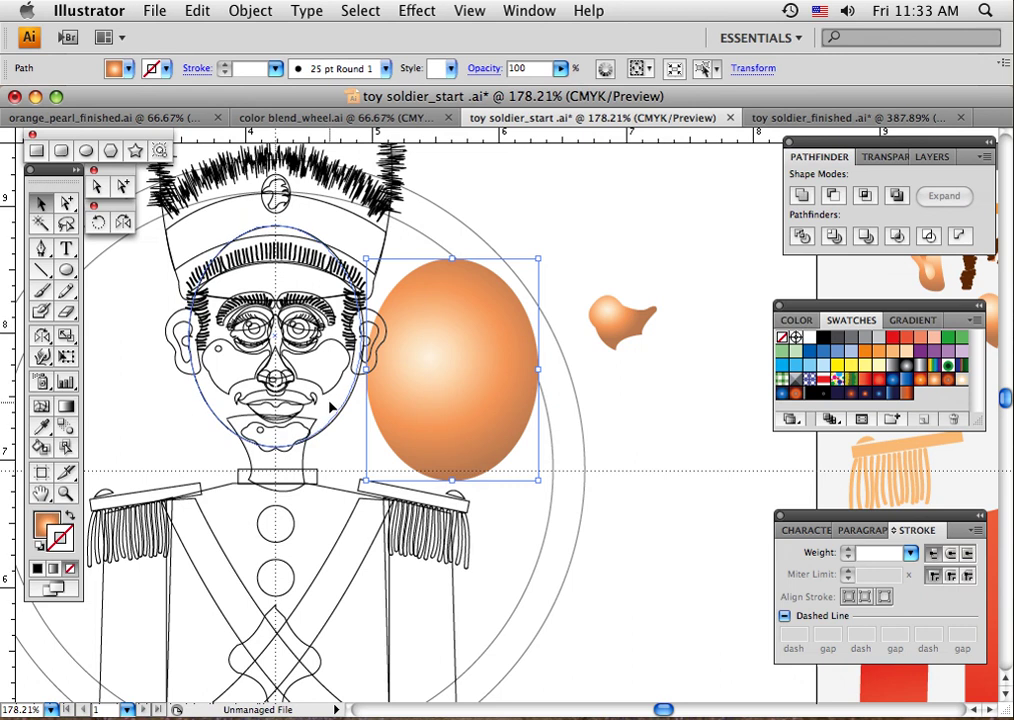
{"action": "key", "text": "super+z"}
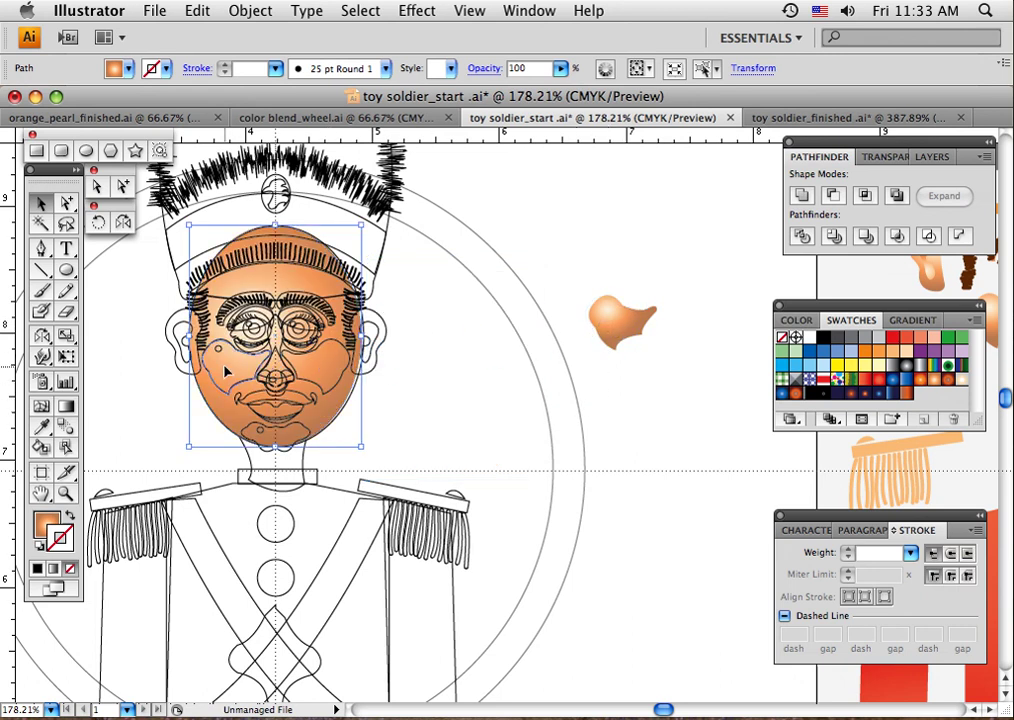
{"action": "left_click", "coordinate": [618, 382]}
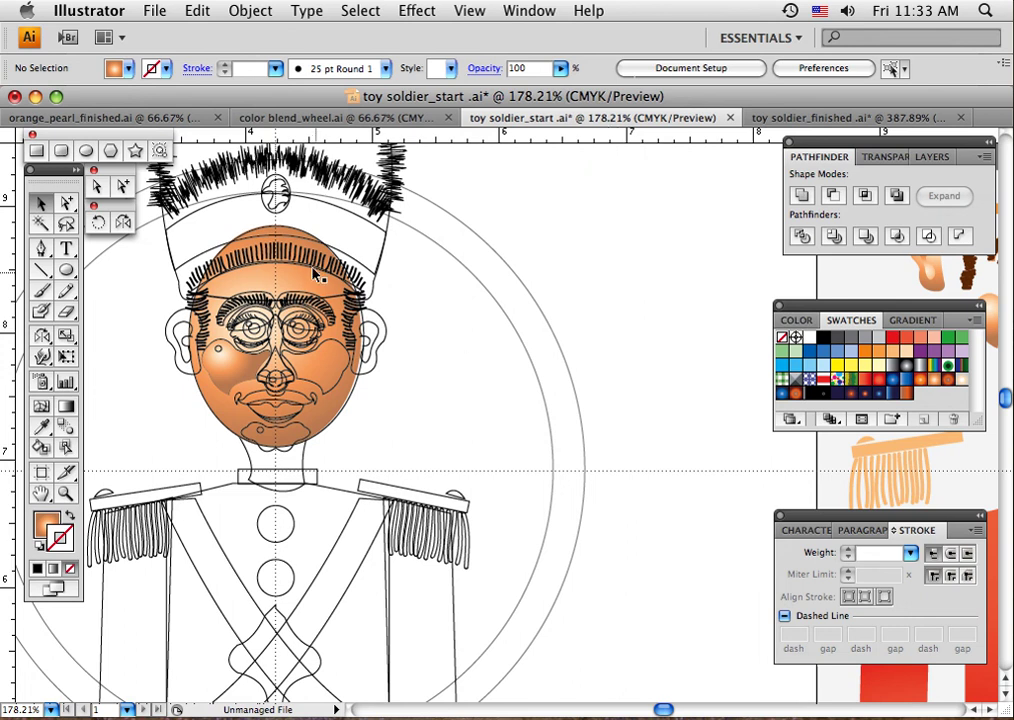
{"action": "left_click_drag", "start_coordinate": [425, 395], "coordinate": [637, 250]}
{"action": "left_click_drag", "start_coordinate": [256, 283], "coordinate": [672, 356]}
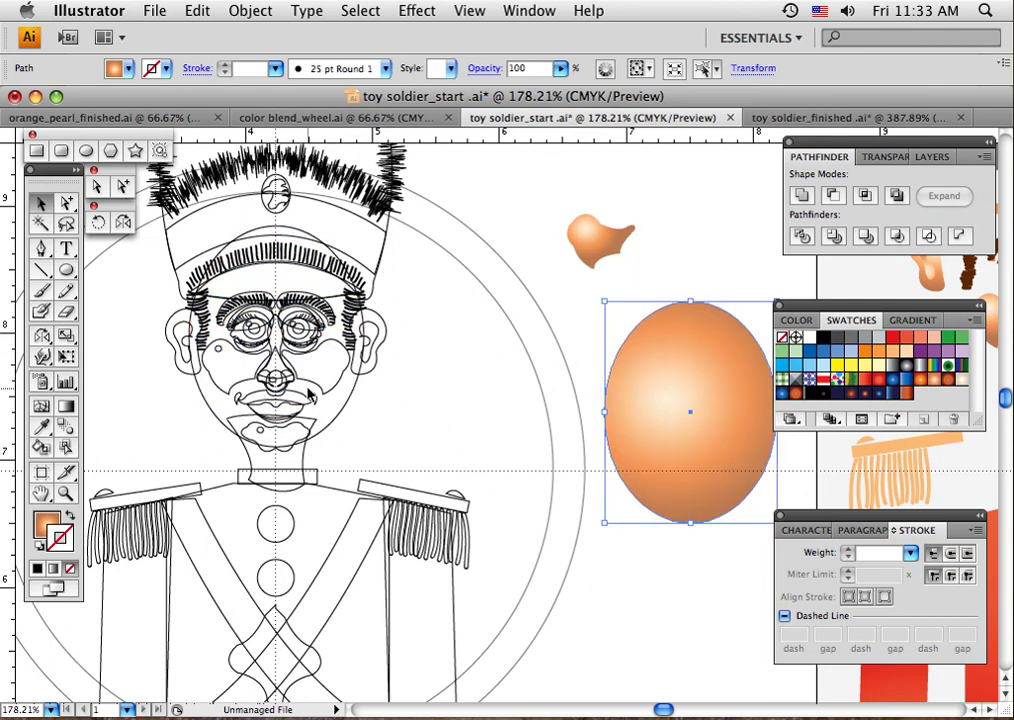
- Switch to Direct Selection and zoom out to show the whole artboard
{"action": "key", "text": "a"}
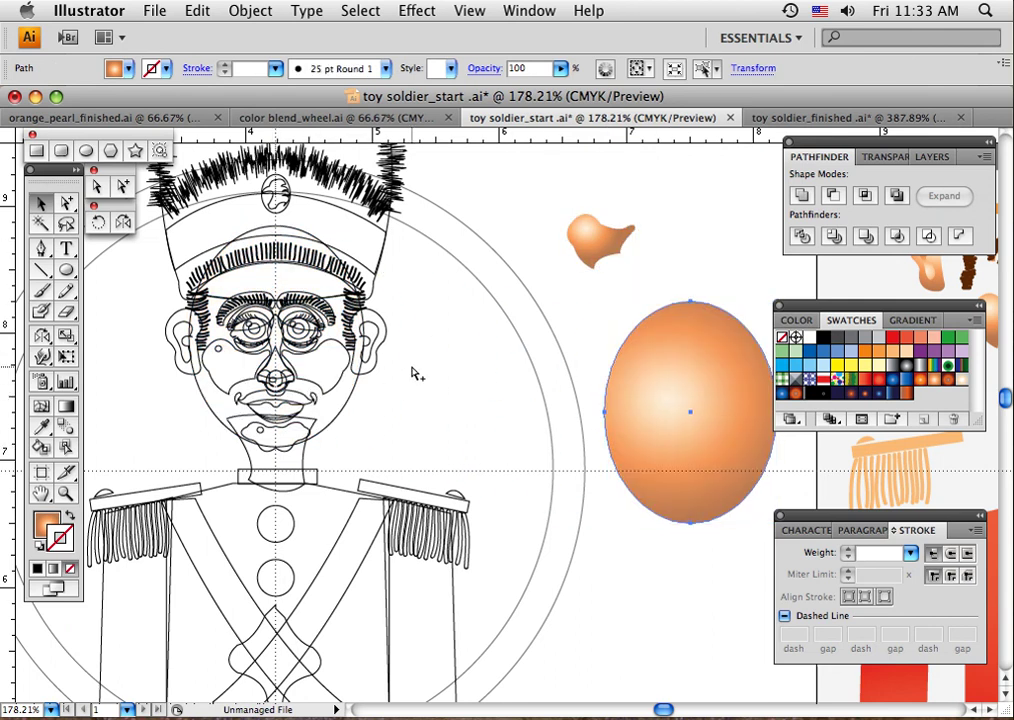
{"action": "key", "text": "super+minus"}
{"action": "key", "text": "super+minus"}
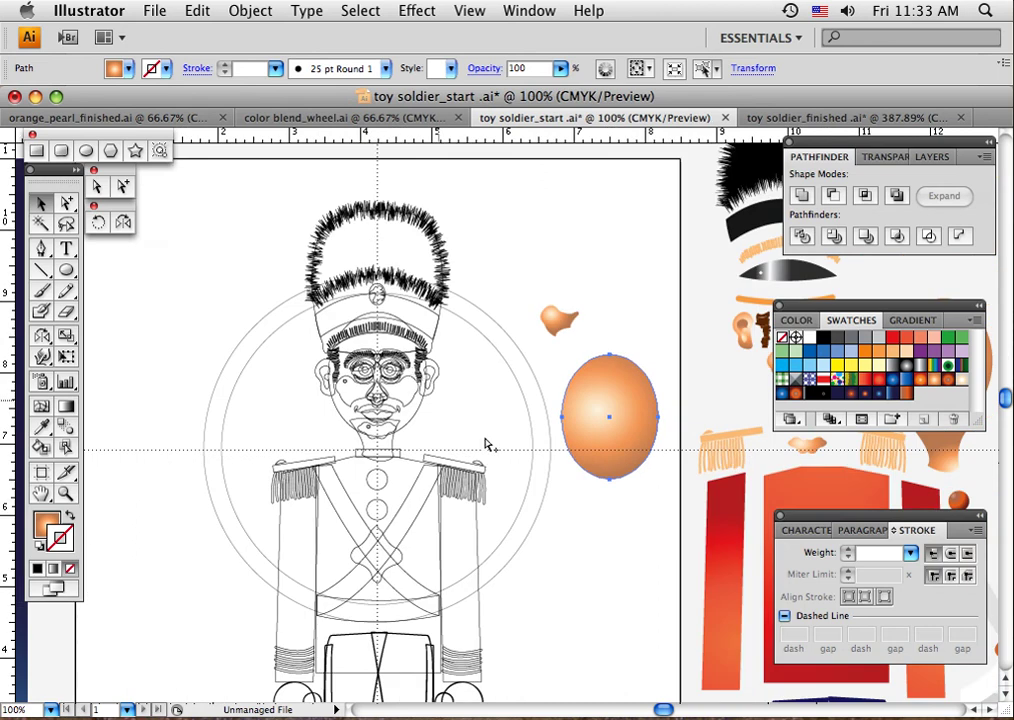
{"action": "key", "text": "super+minus"}
{"action": "left_click_drag", "start_coordinate": [593, 590], "coordinate": [550, 487]}
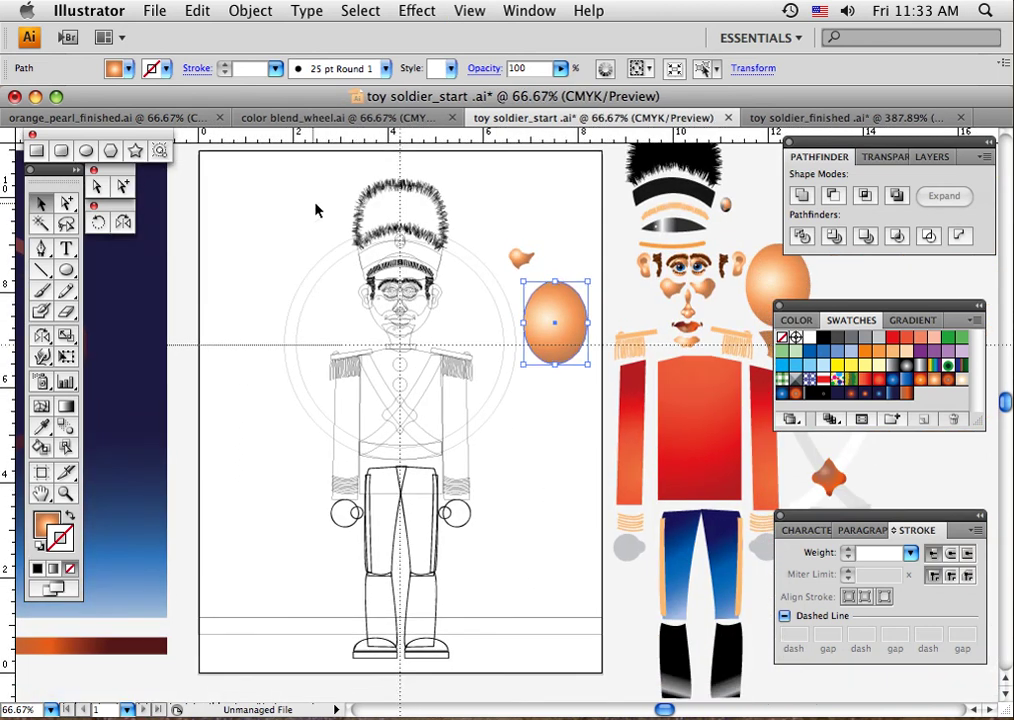
- Shift the orange ellipse and small piece to the artboard's right edge, then marquee-select the soldier line art
{"action": "left_click_drag", "start_coordinate": [552, 323], "coordinate": [599, 252]}
{"action": "left_click_drag", "start_coordinate": [520, 257], "coordinate": [556, 320]}
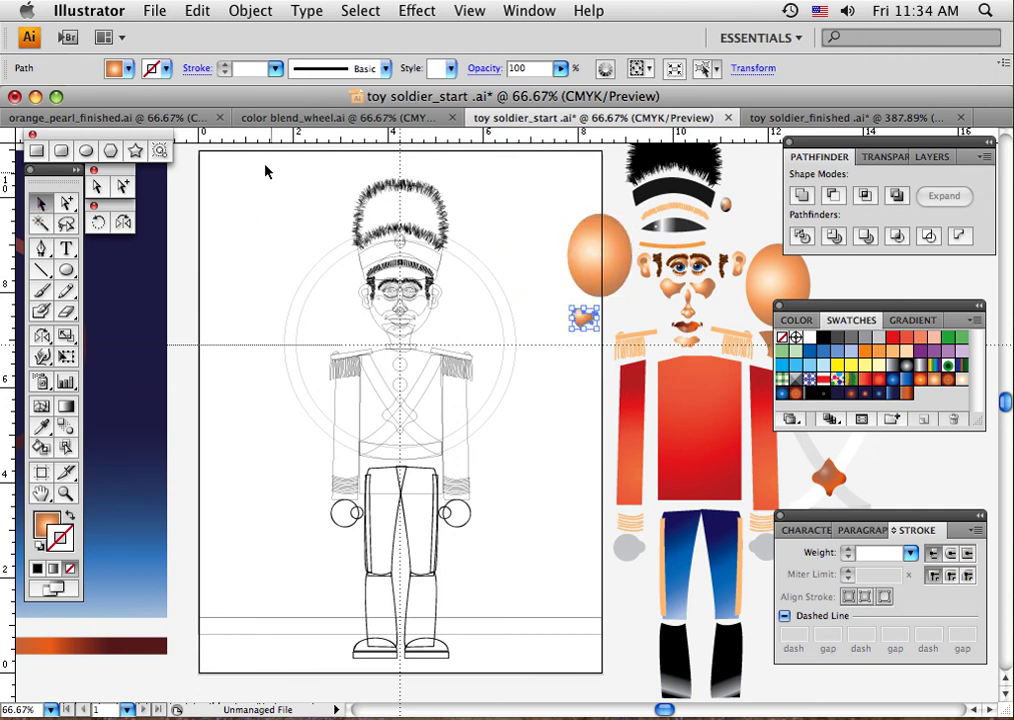
{"action": "left_click_drag", "start_coordinate": [263, 166], "coordinate": [520, 672]}
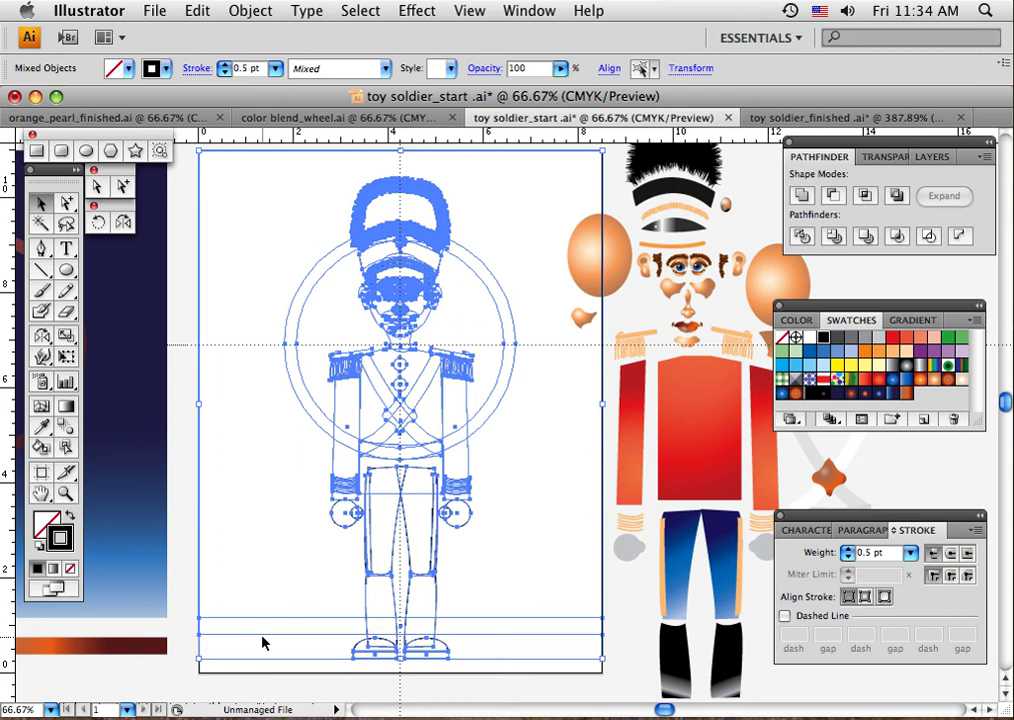
- Give the soldier line art round-capped dashed strokes and deselect to view the dotted result
{"action": "key", "text": "super"}
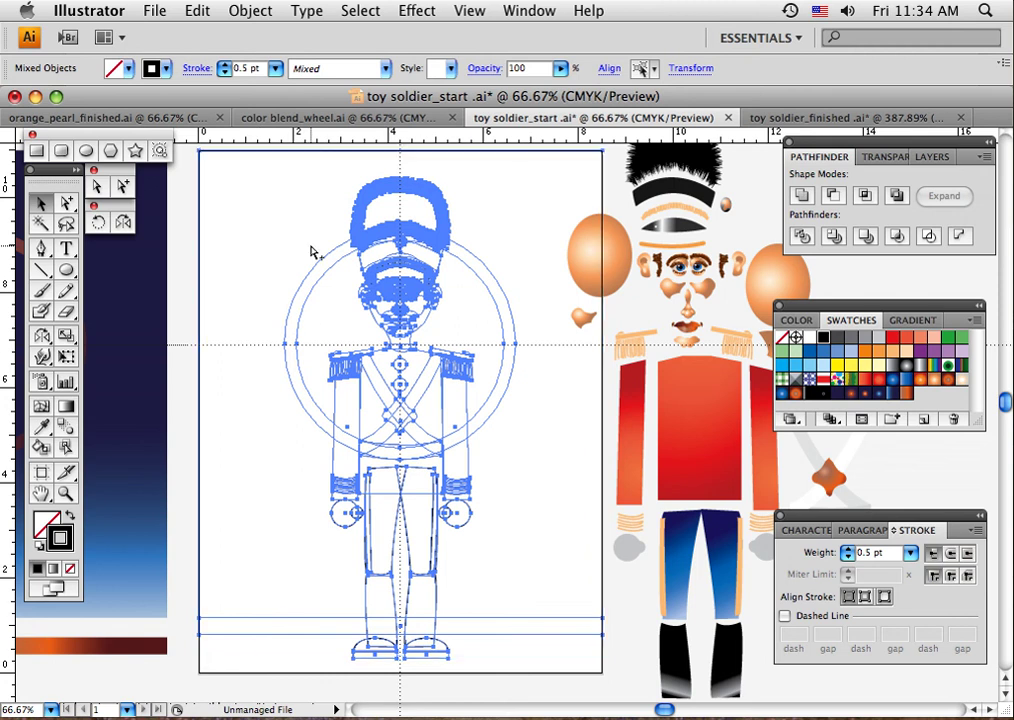
{"action": "left_click", "coordinate": [313, 252]}
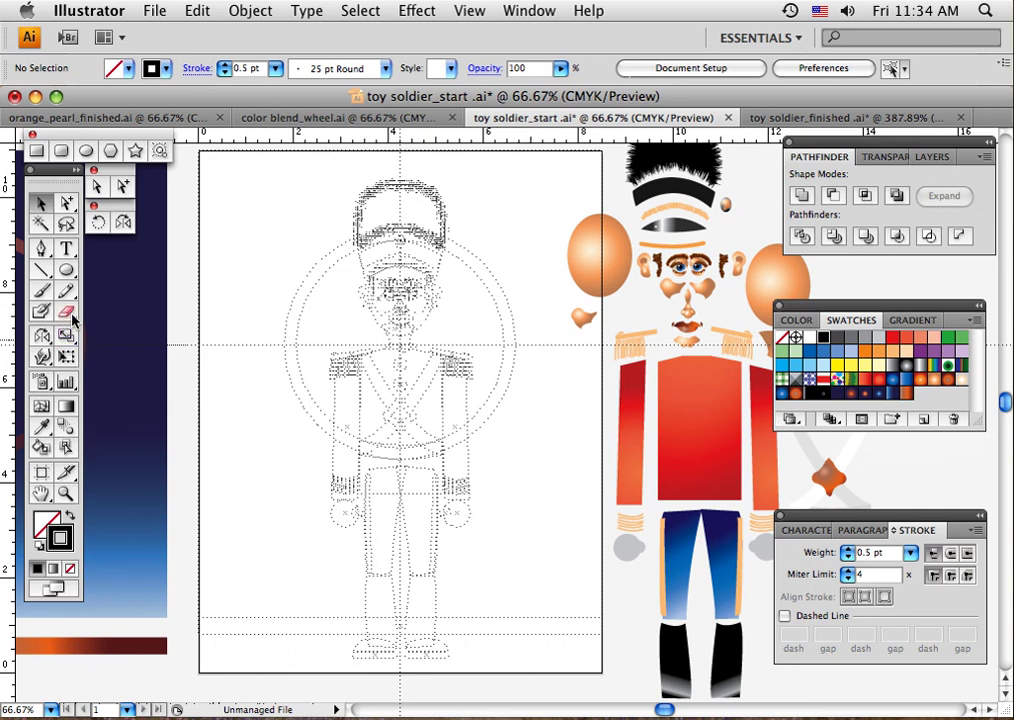
{"action": "left_click", "coordinate": [65, 493]}
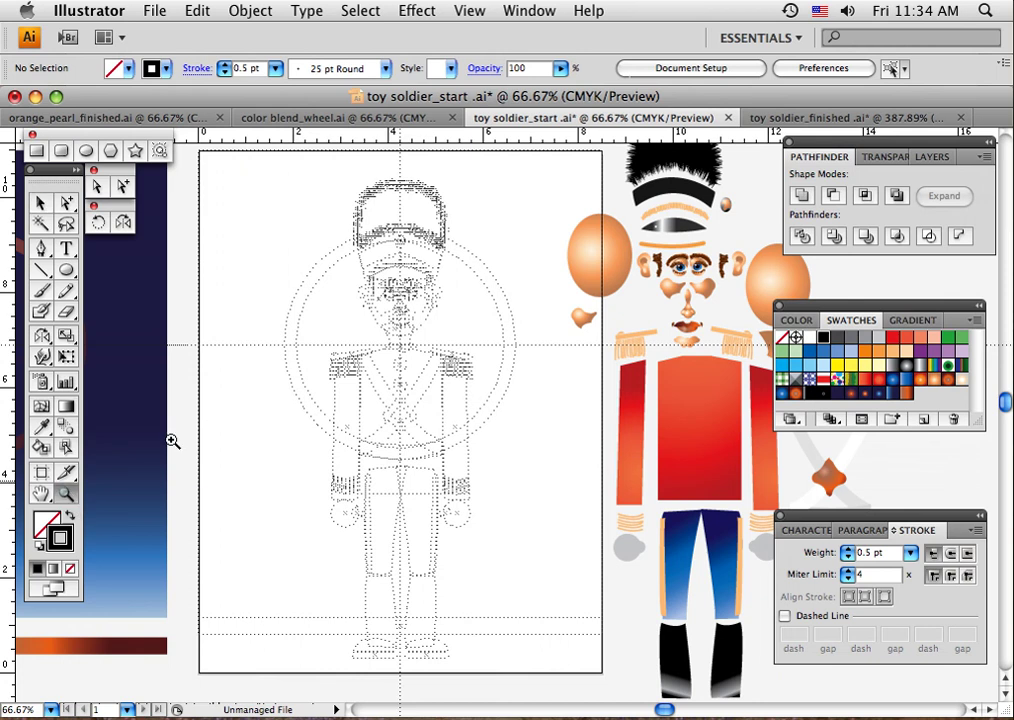
{"action": "mouse_move", "coordinate": [268, 168]}
{"action": "left_mouse_down"}
{"action": "mouse_move", "coordinate": [346, 275]}
{"action": "mouse_move", "coordinate": [468, 388]}
{"action": "left_mouse_up"}
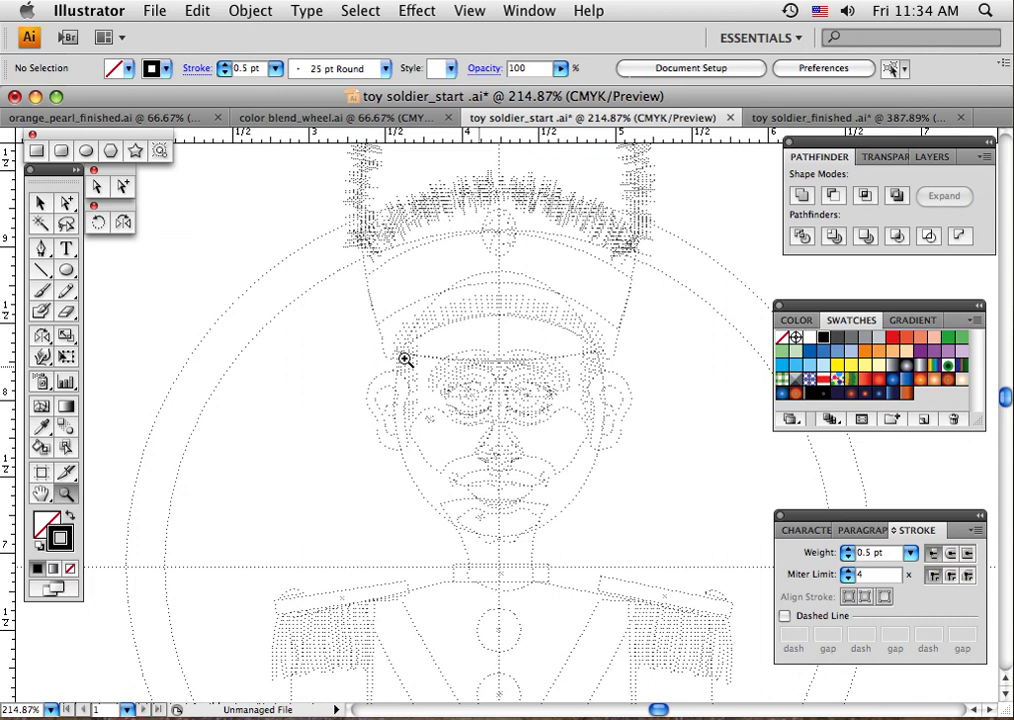
{"action": "left_click", "coordinate": [40, 203]}
{"action": "left_click_drag", "start_coordinate": [729, 194], "coordinate": [697, 358]}
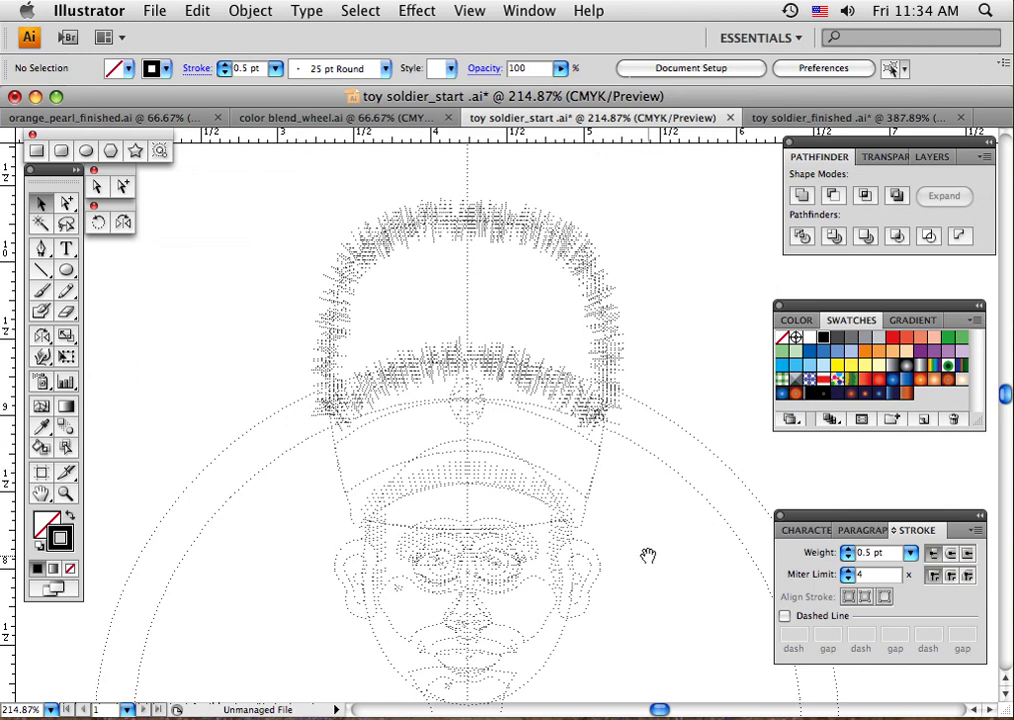
{"action": "left_click_drag", "start_coordinate": [650, 557], "coordinate": [663, 272]}
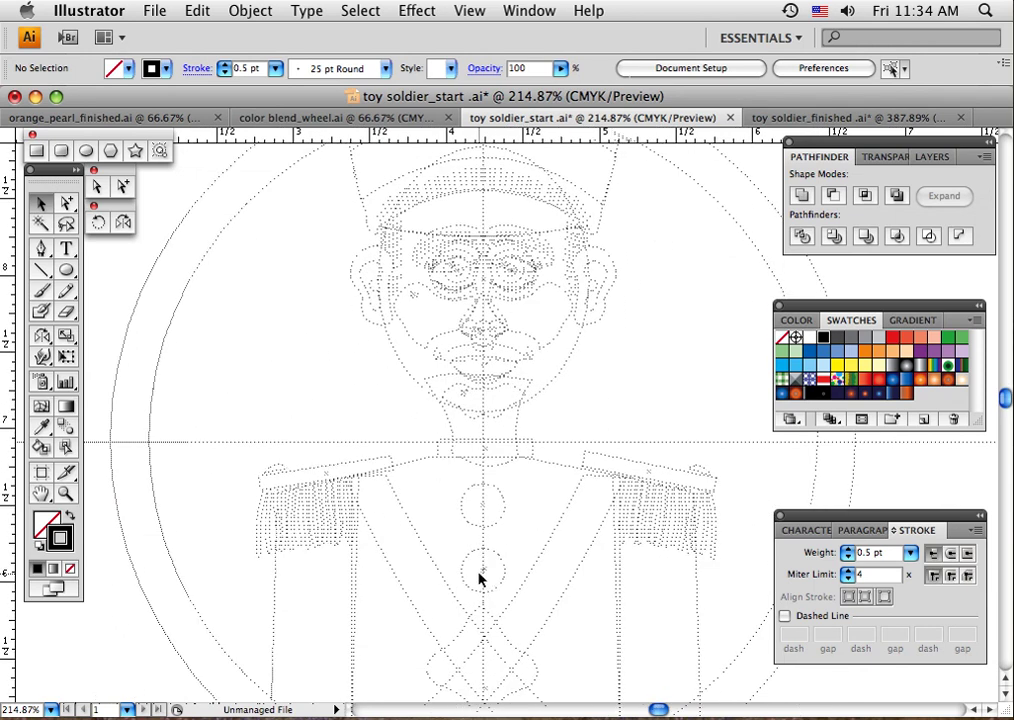
{"action": "left_click_drag", "start_coordinate": [490, 520], "coordinate": [414, 407]}
{"action": "left_click_drag", "start_coordinate": [616, 407], "coordinate": [375, 416]}
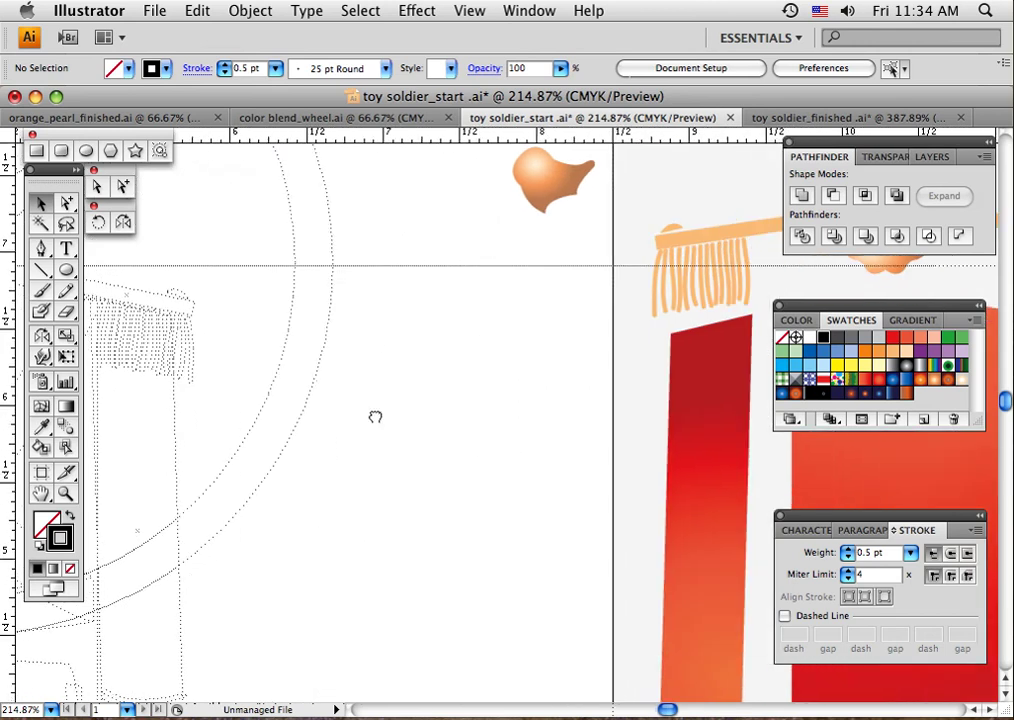
{"action": "scroll", "coordinate": [375, 416], "scroll_direction": "right", "scroll_amount": 3}
{"action": "key", "text": "super+minus"}
{"action": "key", "text": "super+minus"}
{"action": "key", "text": "super+minus"}
{"action": "key", "text": "super+minus"}
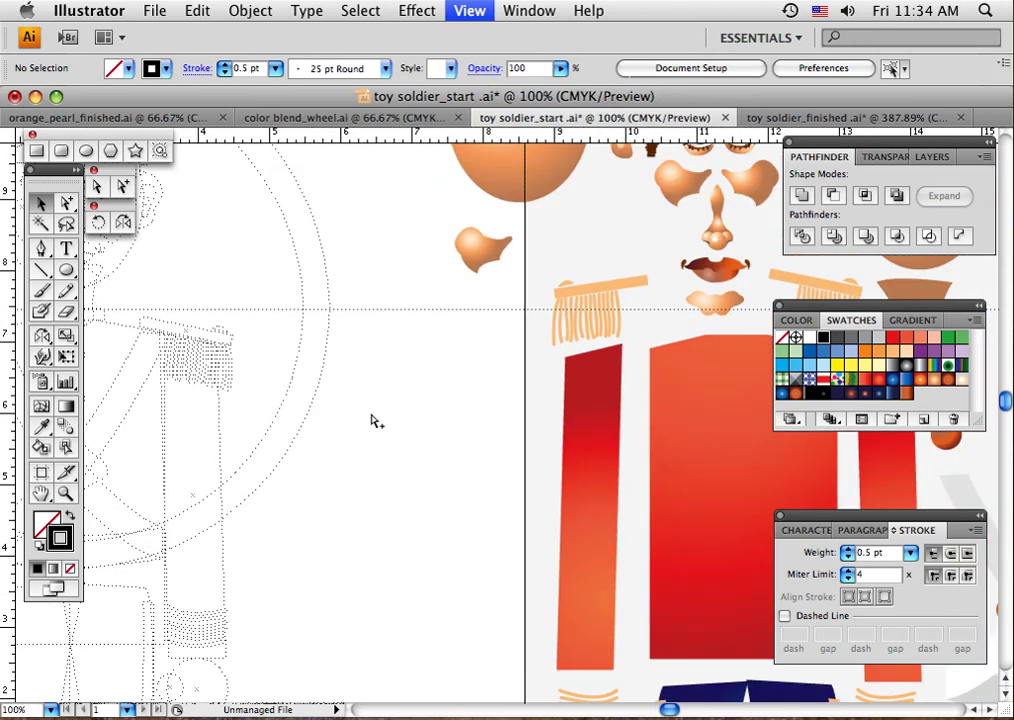
{"action": "scroll", "coordinate": [474, 570], "scroll_direction": "right", "scroll_amount": 3}
{"action": "scroll", "coordinate": [369, 493], "scroll_direction": "down", "scroll_amount": 2}
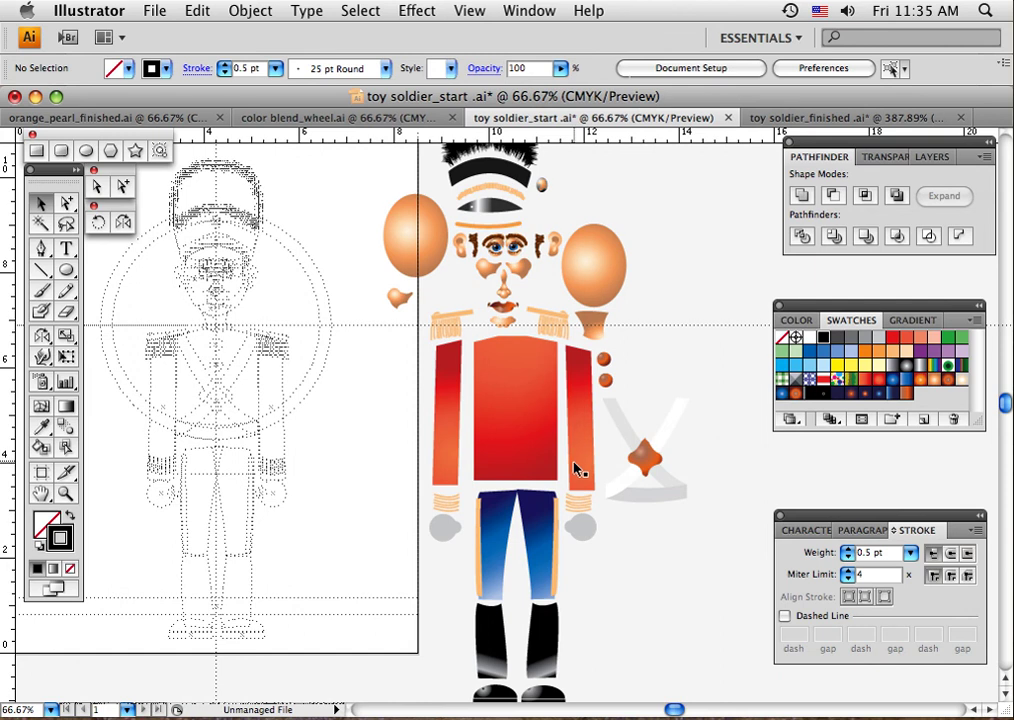
{"action": "left_click", "coordinate": [646, 462]}
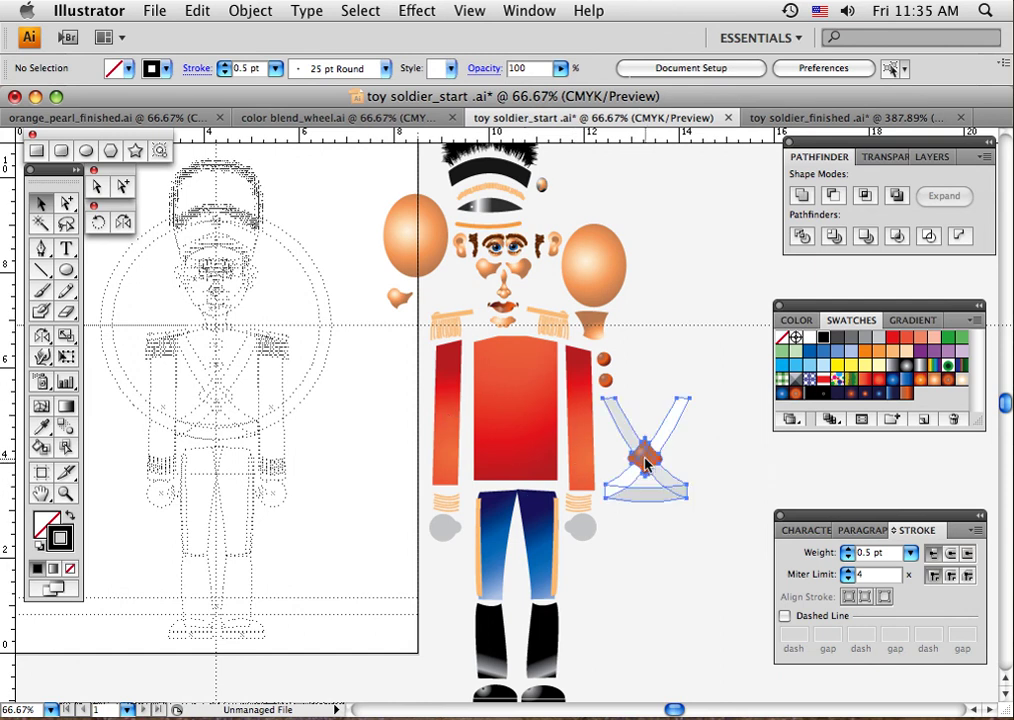
{"action": "left_click_drag", "start_coordinate": [646, 462], "coordinate": [518, 406]}
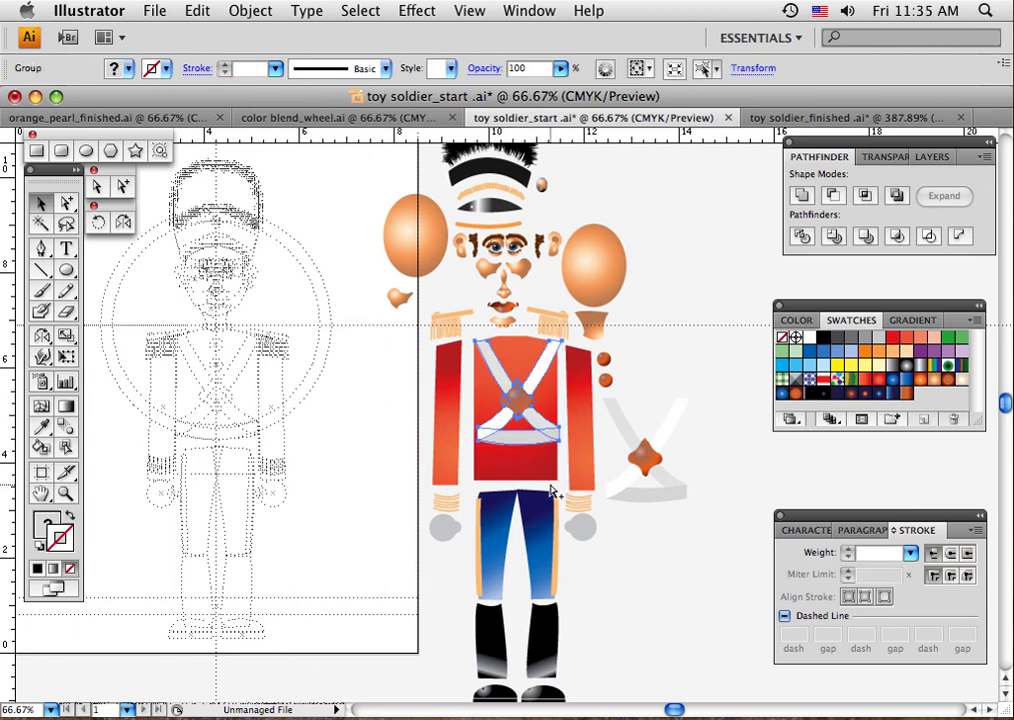
{"action": "key", "text": "super+x"}
{"action": "key", "text": "super+f"}
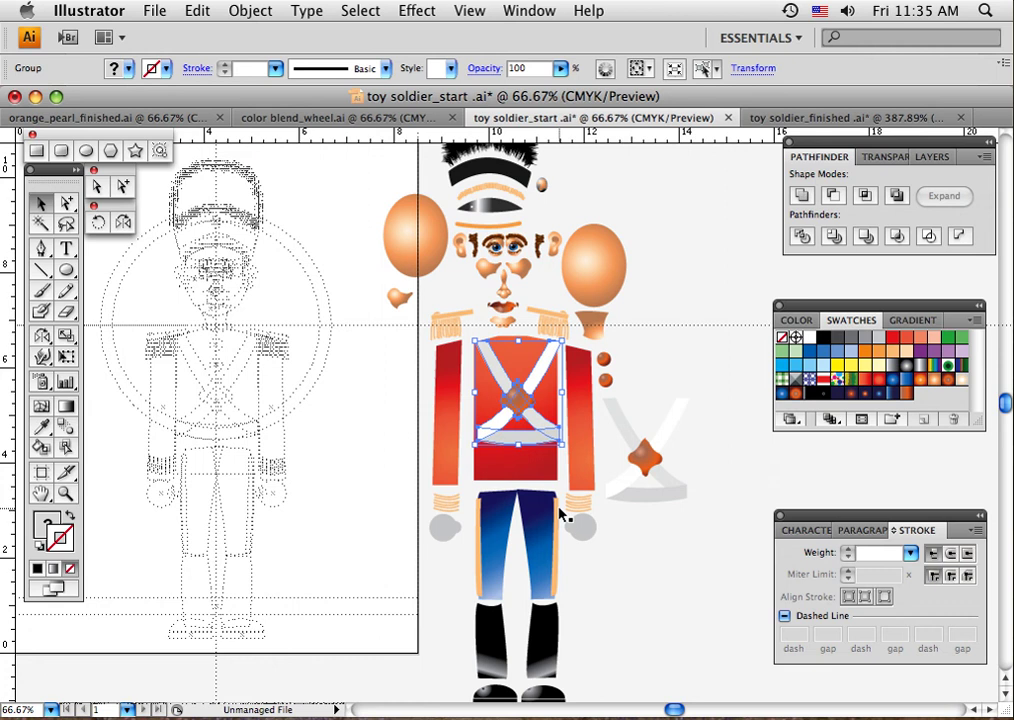
{"action": "key", "text": "super+z"}
{"action": "key", "text": "super+z"}
{"action": "key", "text": "super+z"}
{"action": "left_click", "coordinate": [629, 568]}
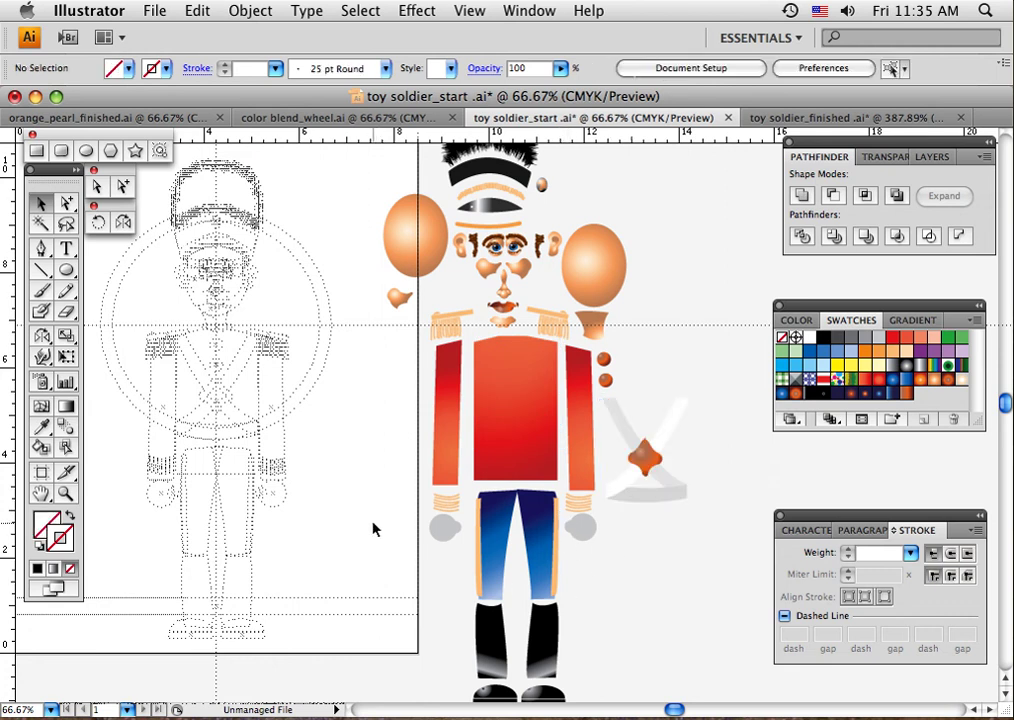
- Delete the orange ear ellipse and the small orange piece at the artboard's right edge
{"action": "left_click_drag", "start_coordinate": [394, 473], "coordinate": [545, 500]}
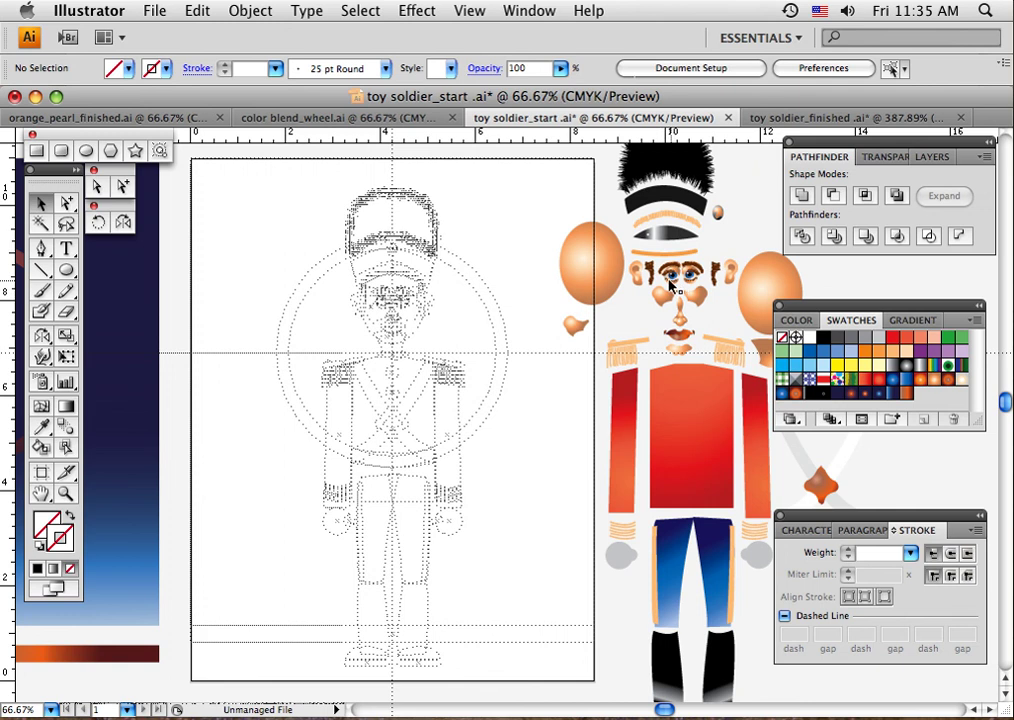
{"action": "left_click", "coordinate": [577, 282]}
{"action": "key", "text": "Delete"}
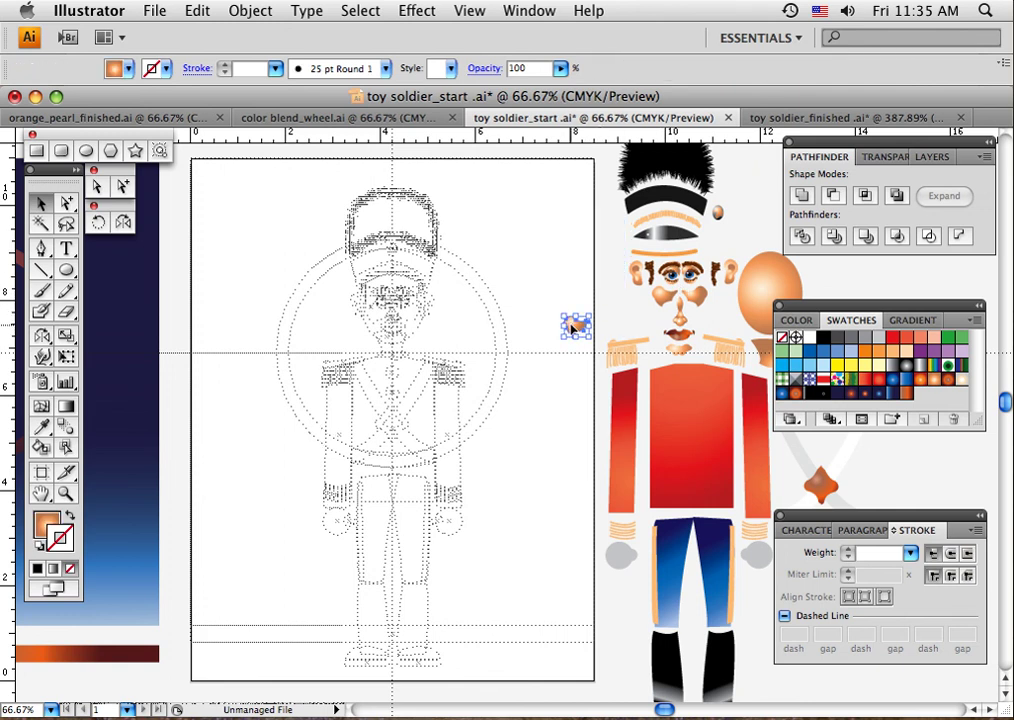
{"action": "key", "text": "Delete"}
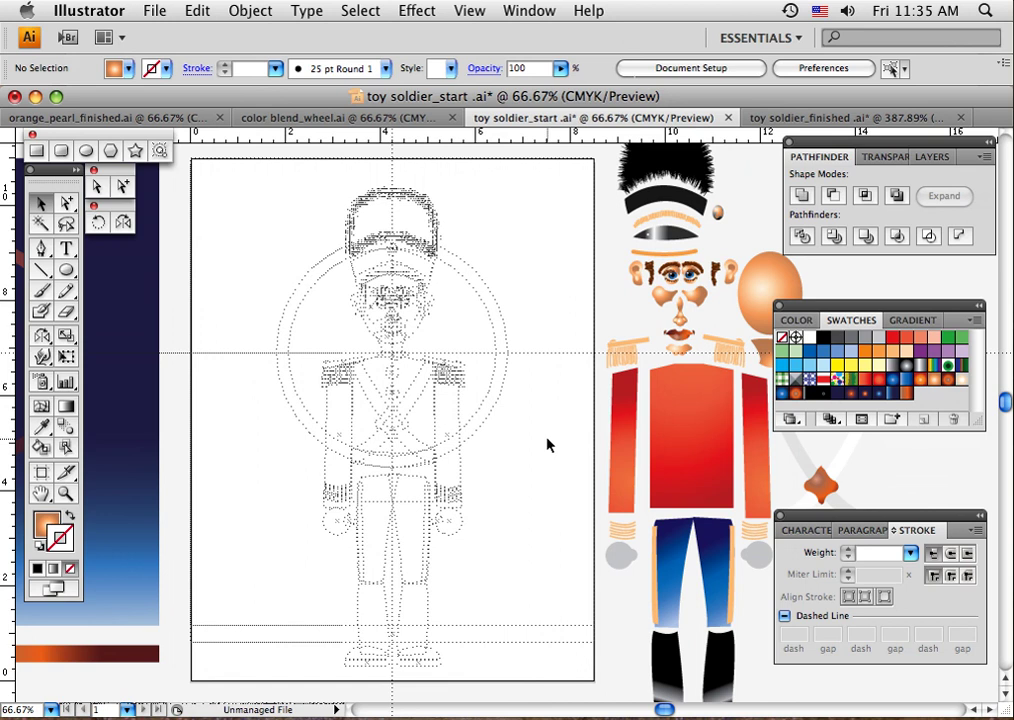